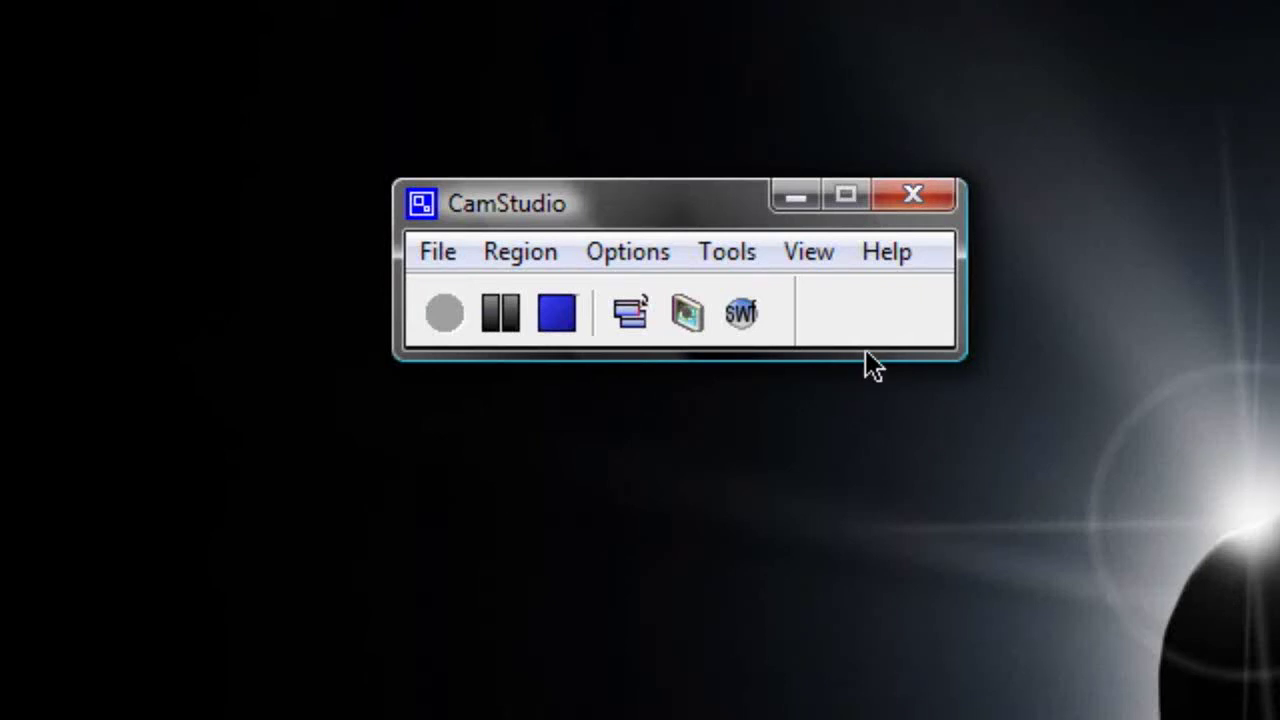
# Step: Cycle the recorder window through its compact views and return it to the full view with recording statistics
pyautogui.click(638, 320)
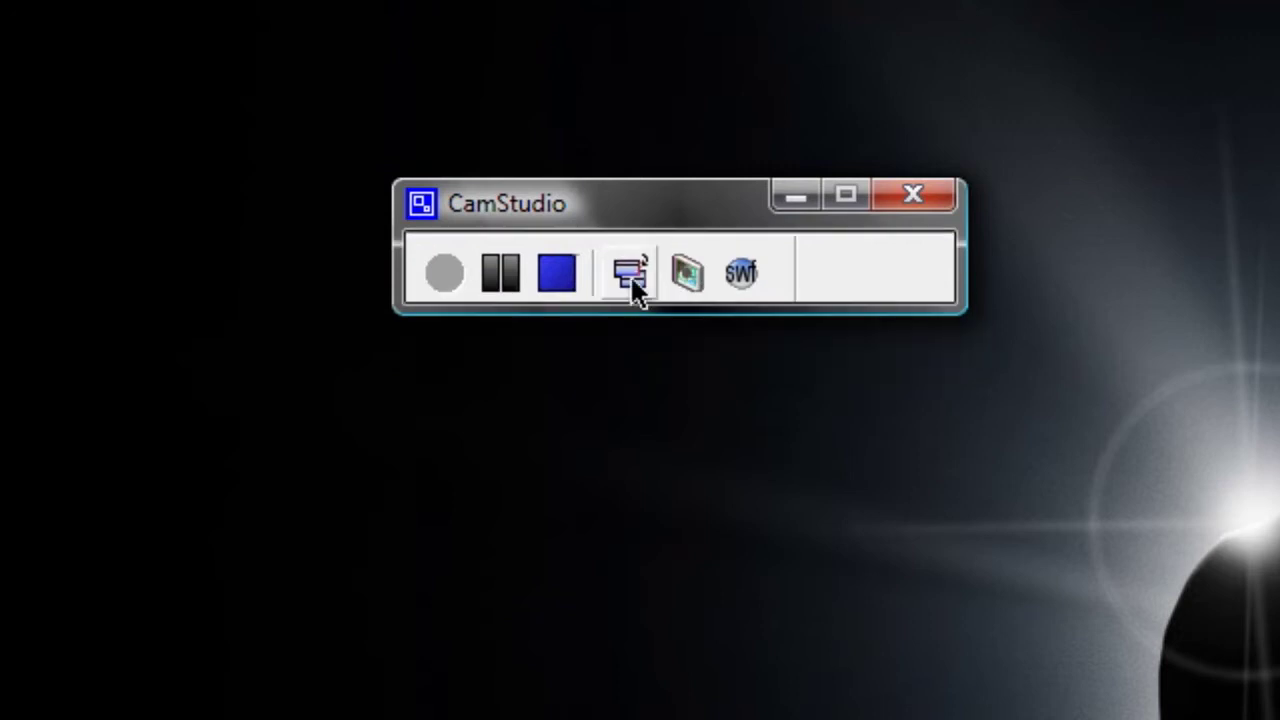
pyautogui.click(632, 276)
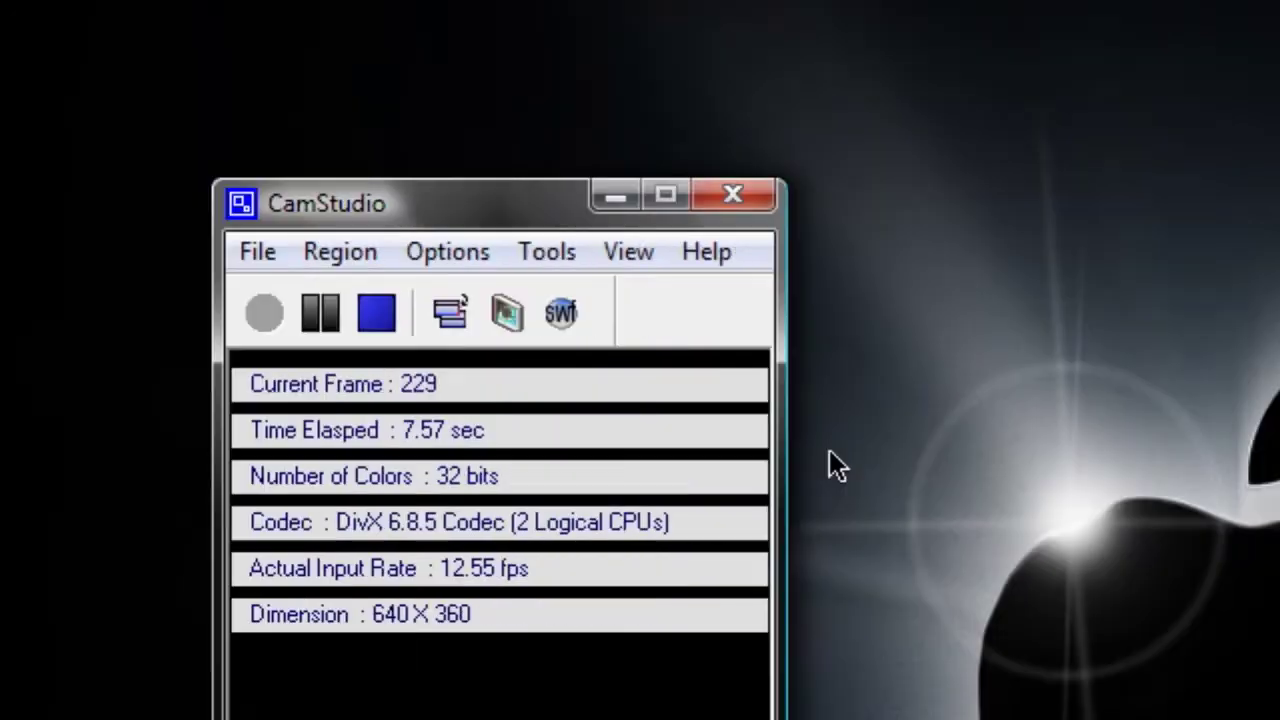
pyautogui.moveTo(540, 213); pyautogui.dragTo(646, 181)
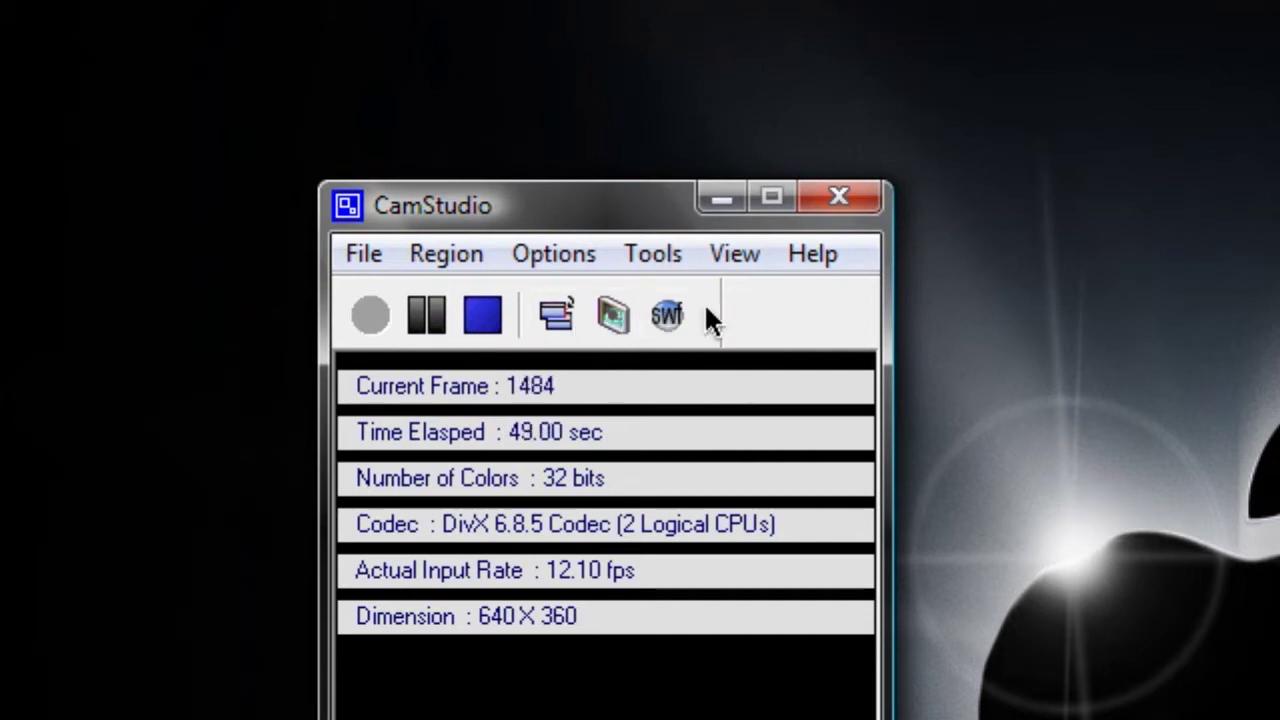
pyautogui.click(556, 310)
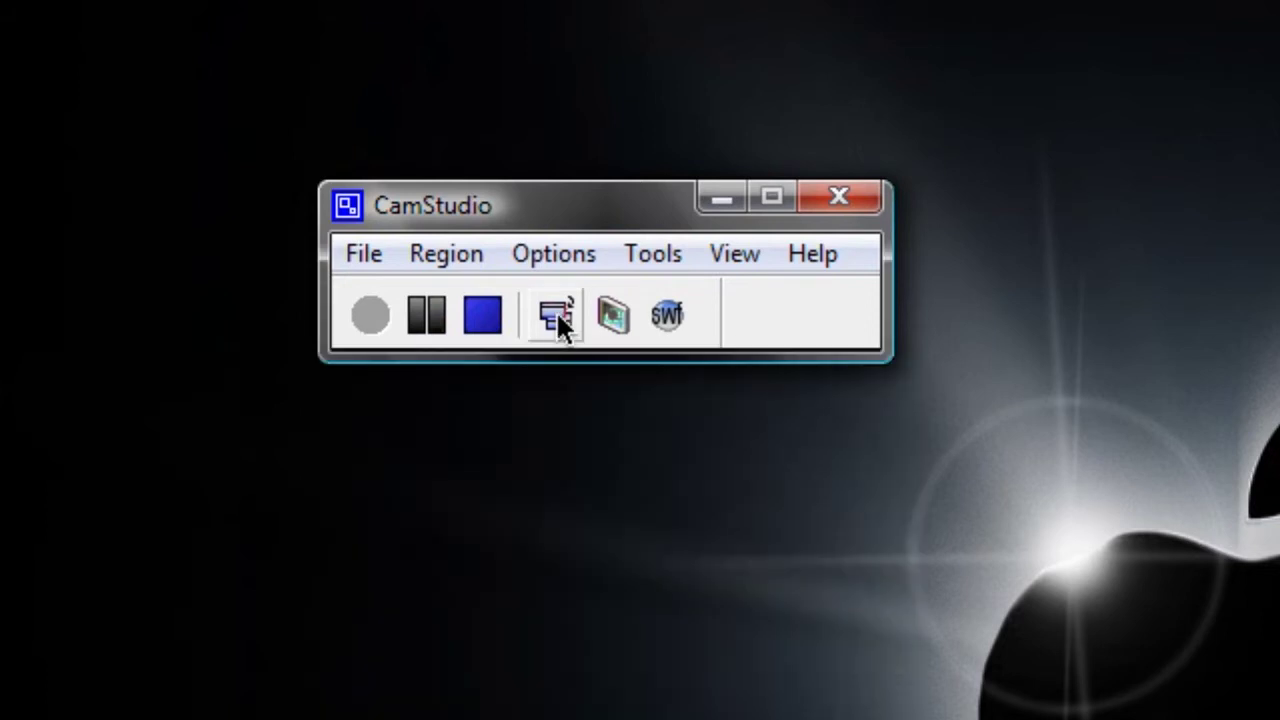
pyautogui.click(554, 308)
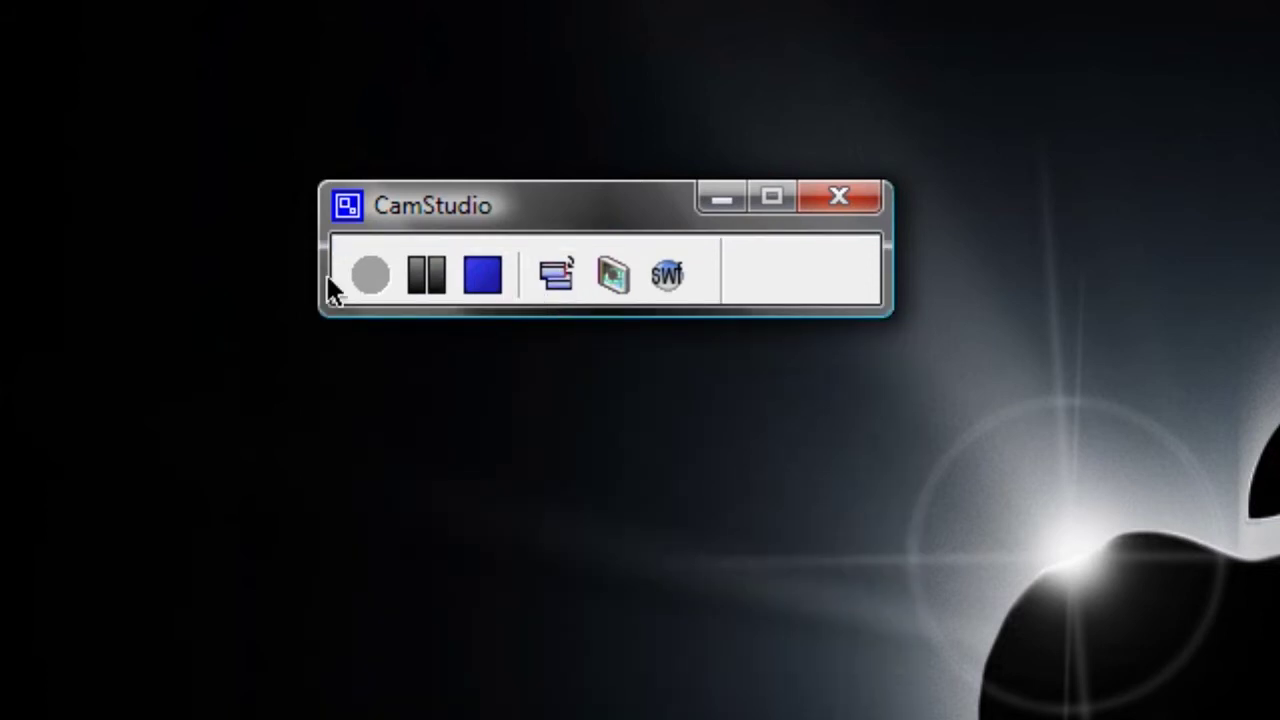
pyautogui.click(556, 268)
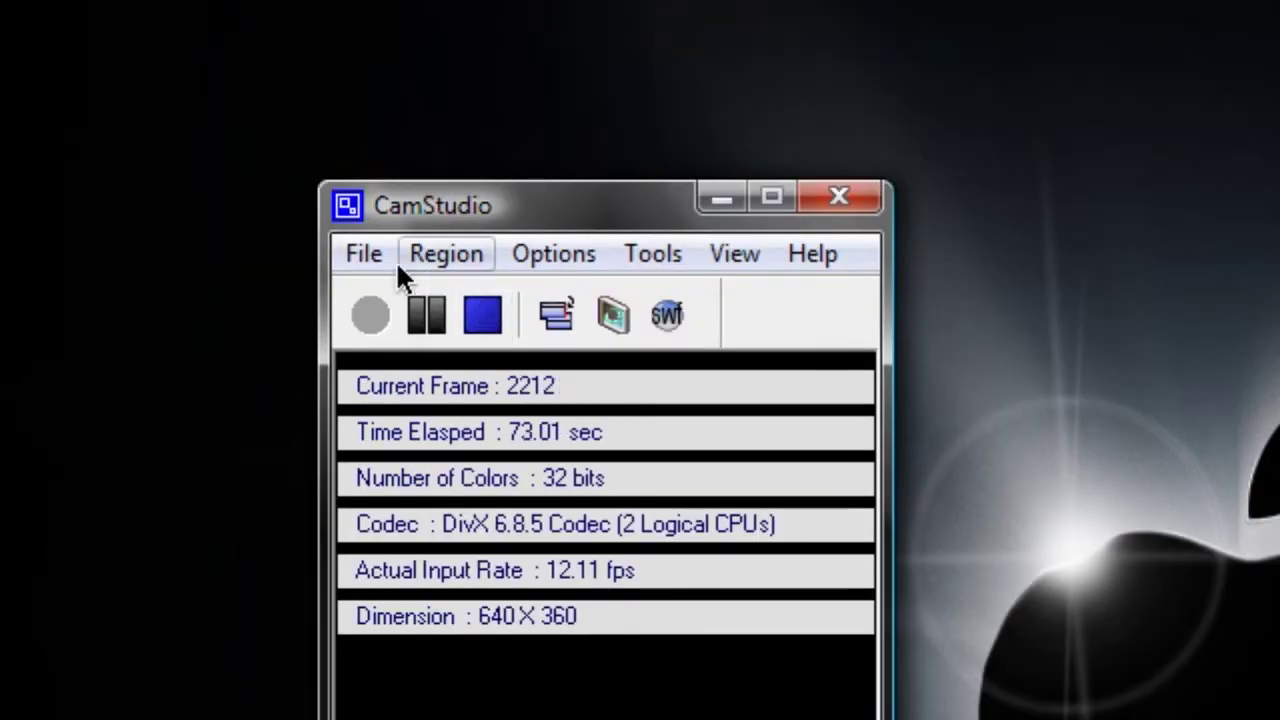
pyautogui.click(367, 255)
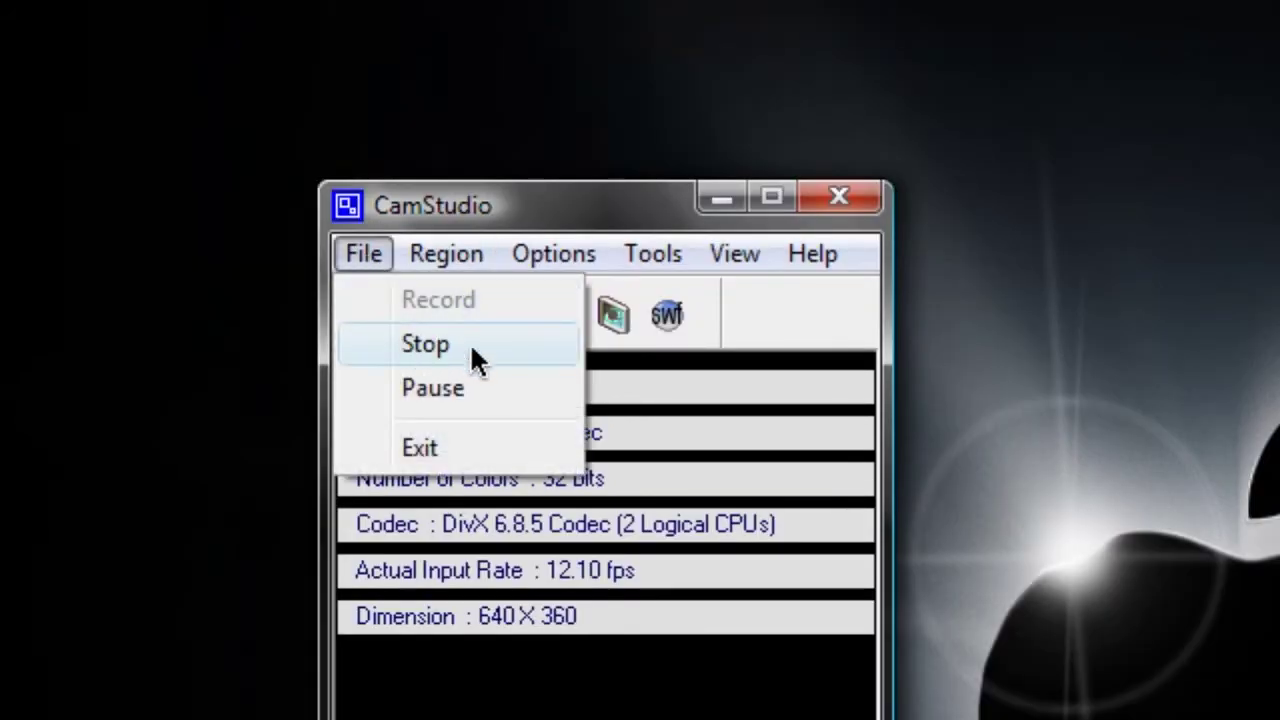
pyautogui.click(374, 262)
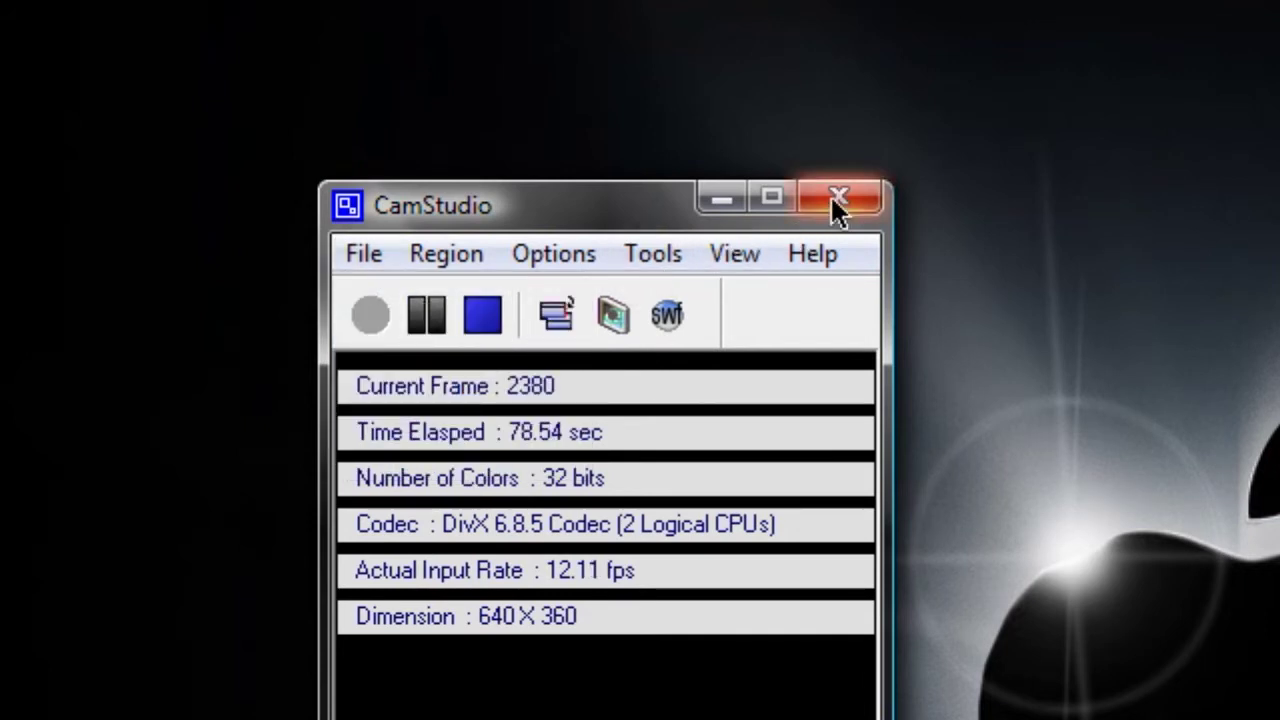
# Step: Open the fixed region settings and check the width and height of the capture area
pyautogui.click(432, 255)
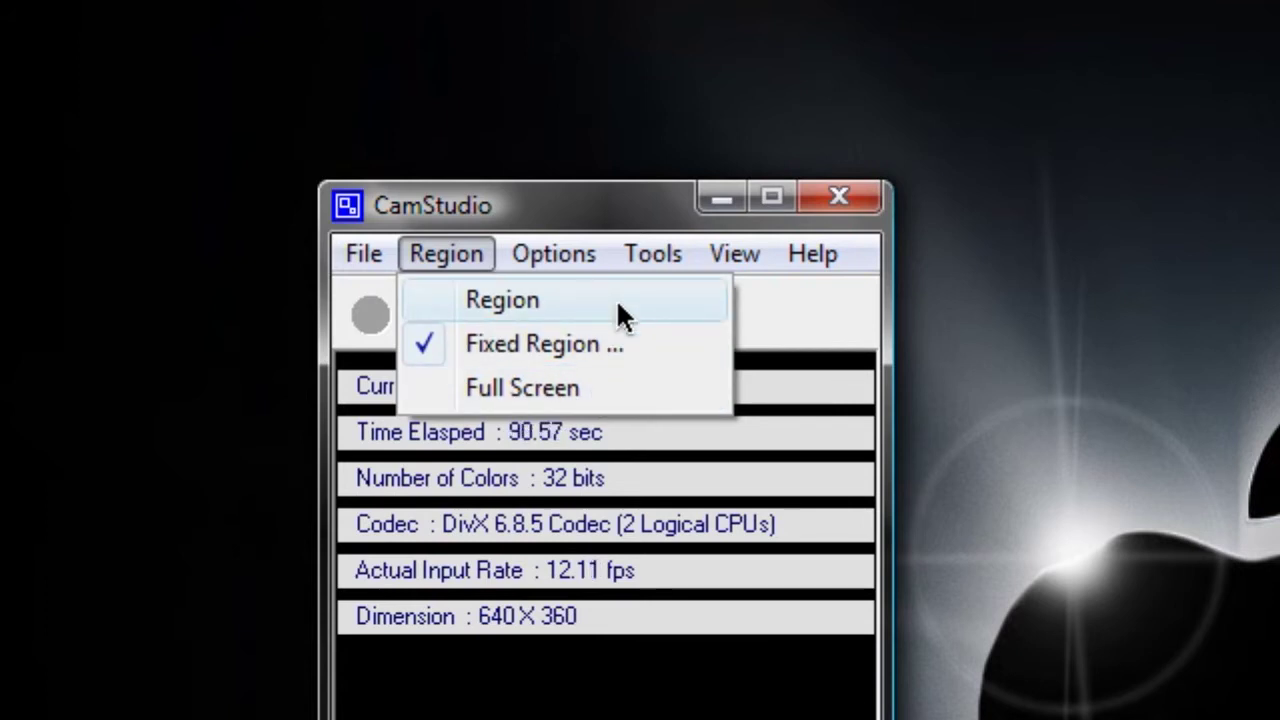
pyautogui.click(576, 342)
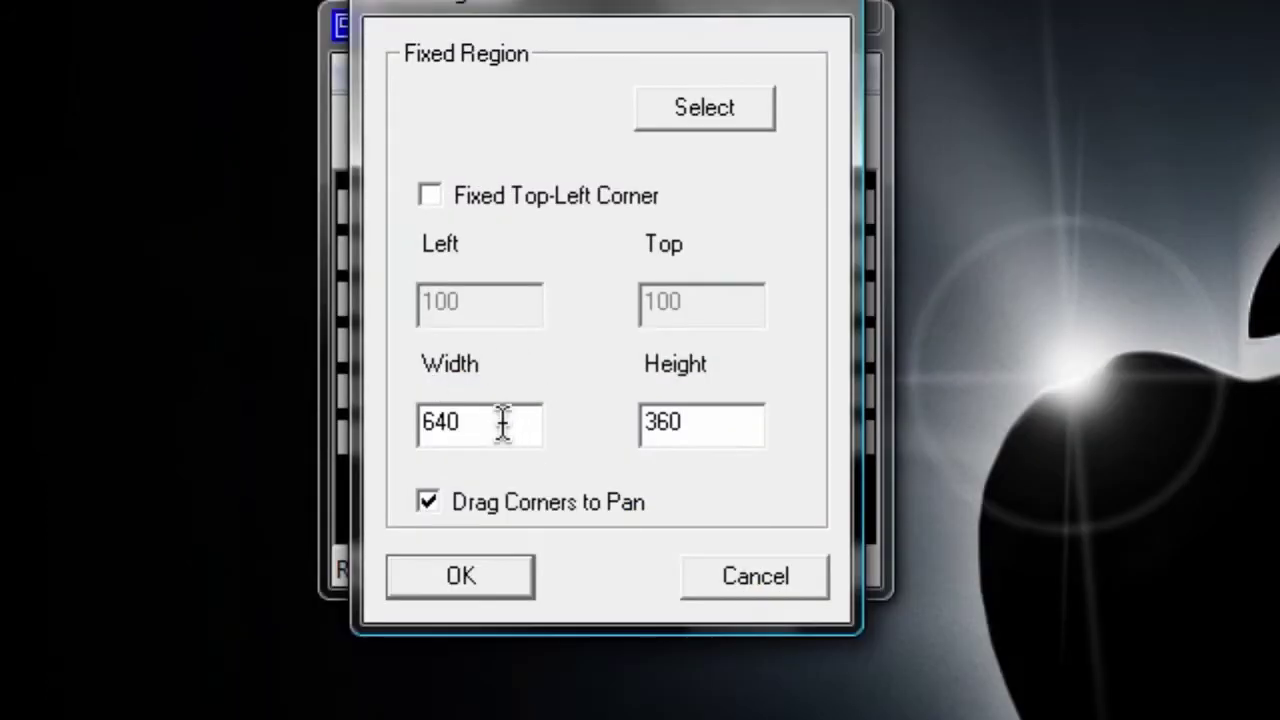
pyautogui.moveTo(502, 422); pyautogui.dragTo(436, 423)
pyautogui.click(706, 423)
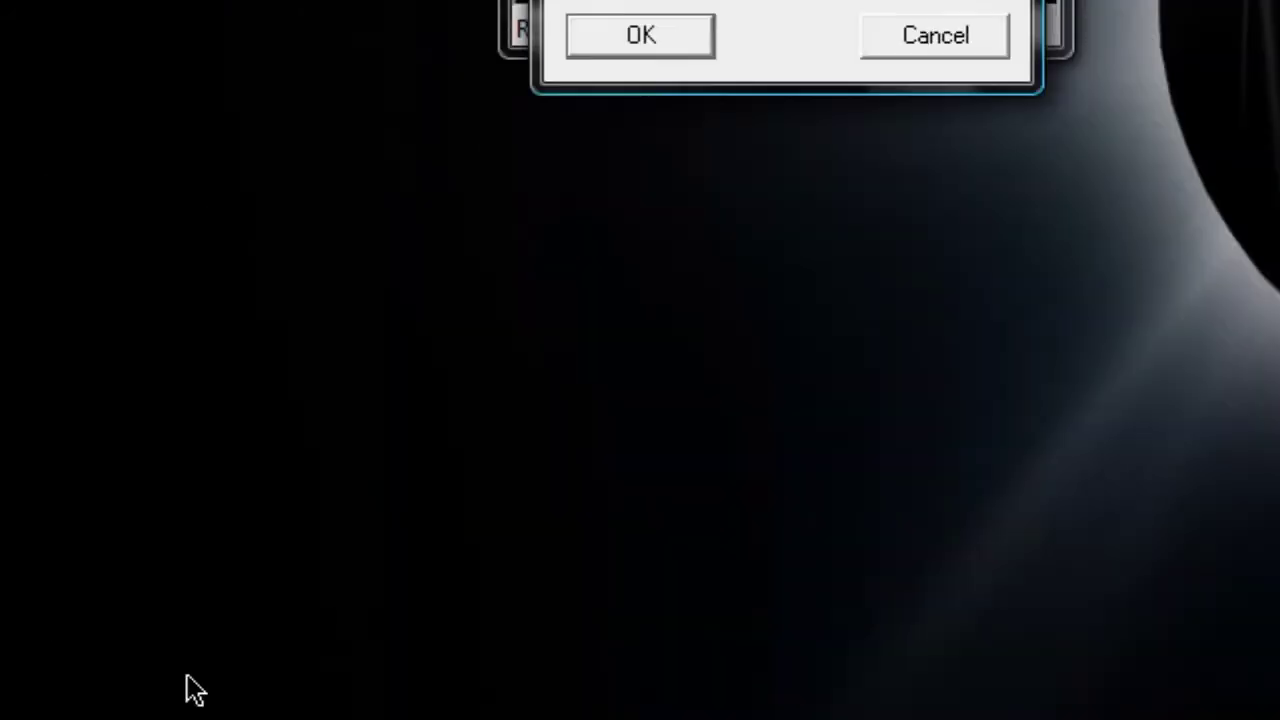
# Step: Launch Notepad, browse for a file to open, and return to the recorder's fixed region settings
pyautogui.click(57, 690)
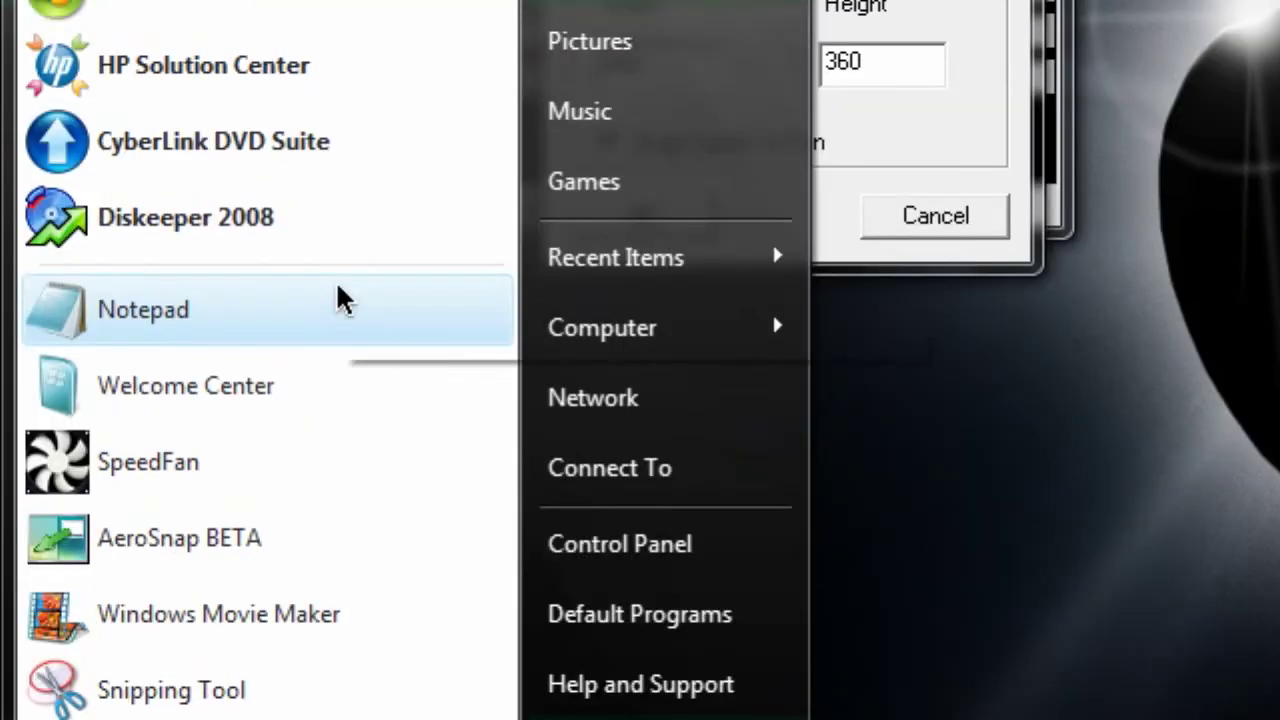
pyautogui.click(335, 282)
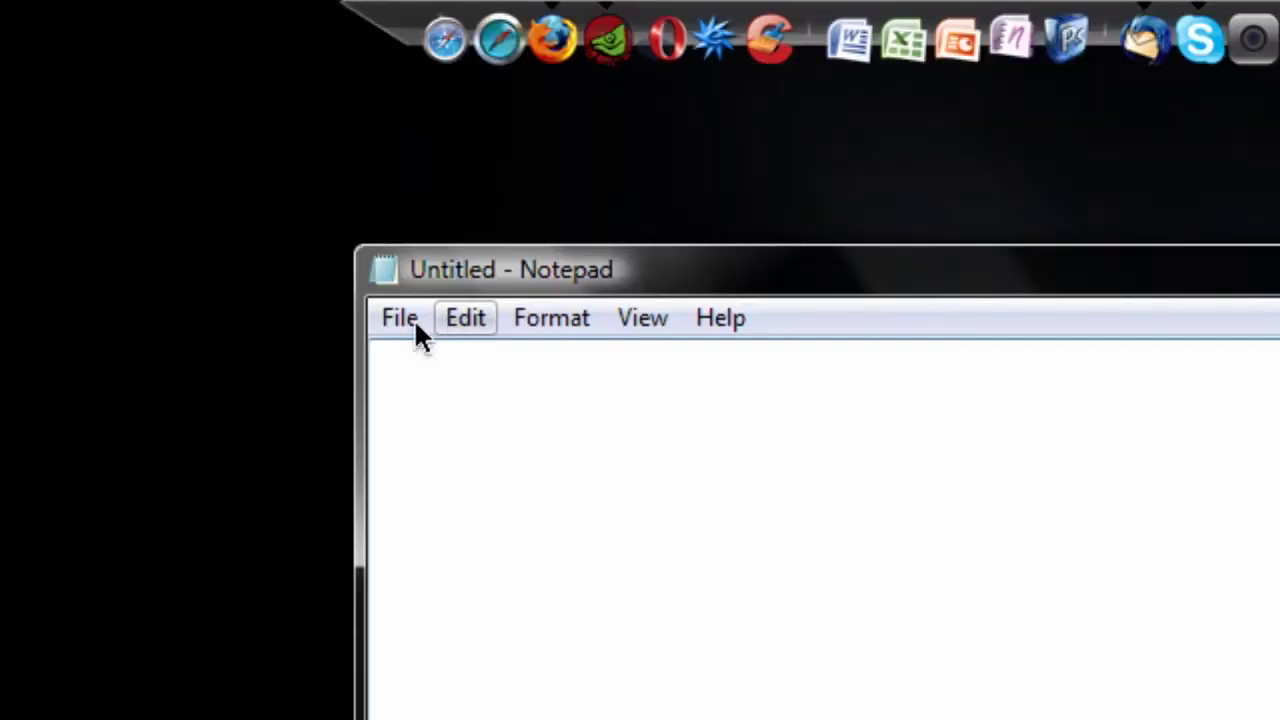
pyautogui.click(412, 320)
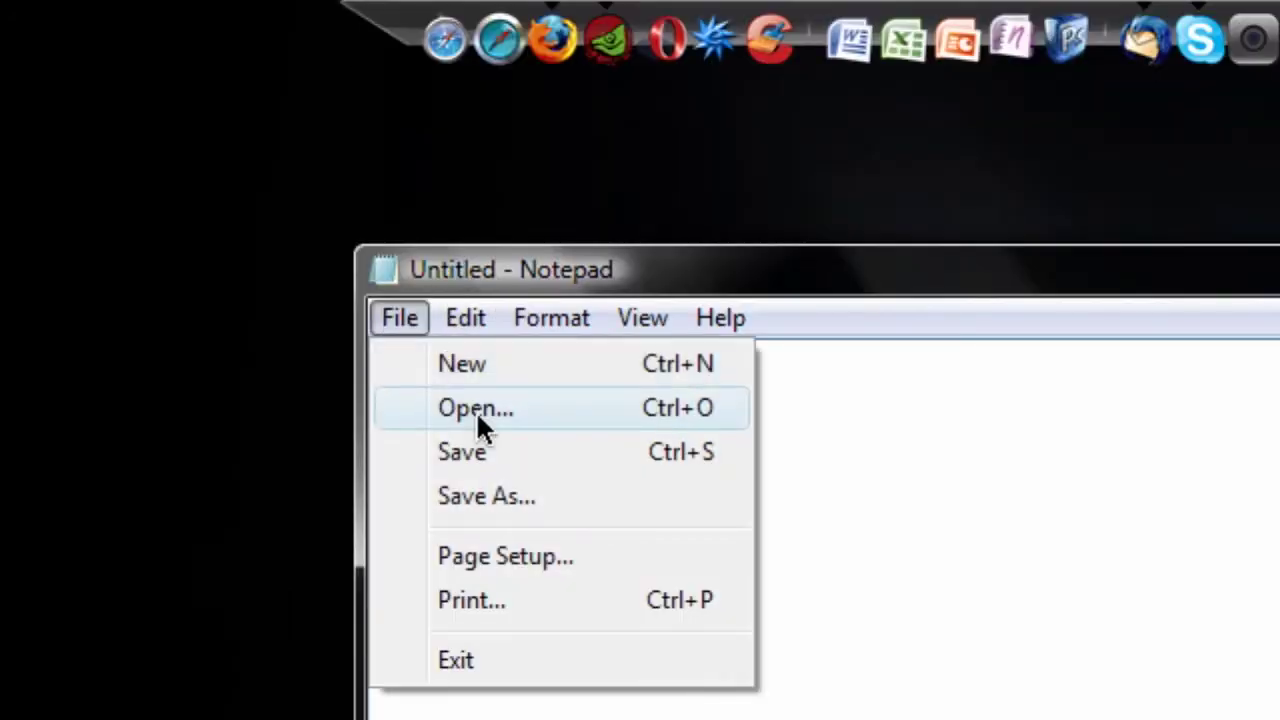
pyautogui.click(478, 418)
pyautogui.scroll(-2, 929, 509)
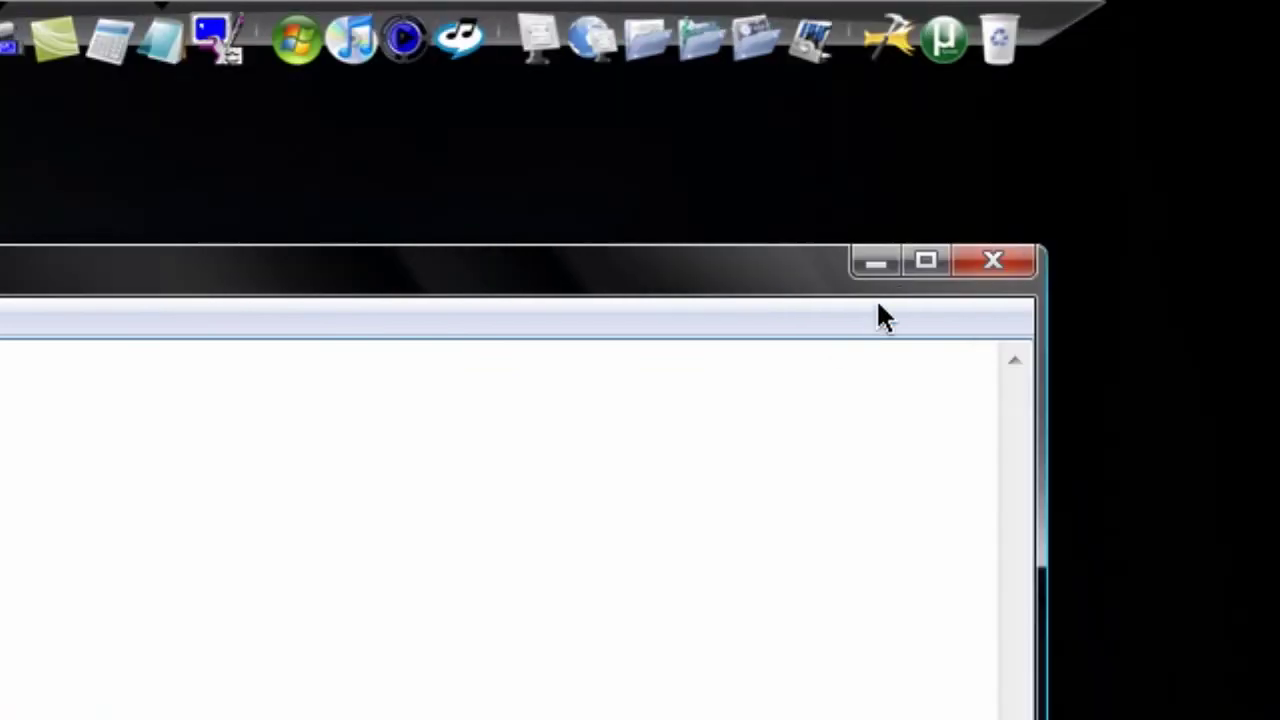
pyautogui.click(810, 258)
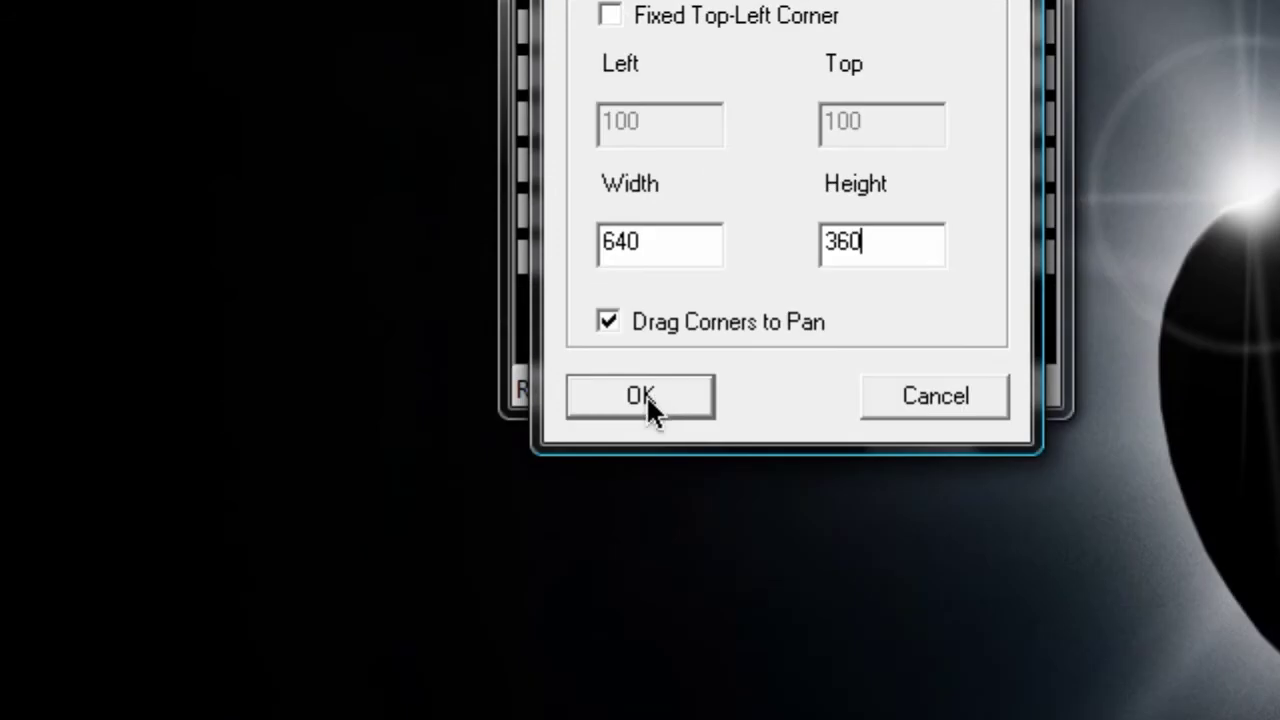
# Step: Confirm the fixed recording region with a width of 640 and a height of 360
pyautogui.click(652, 585)
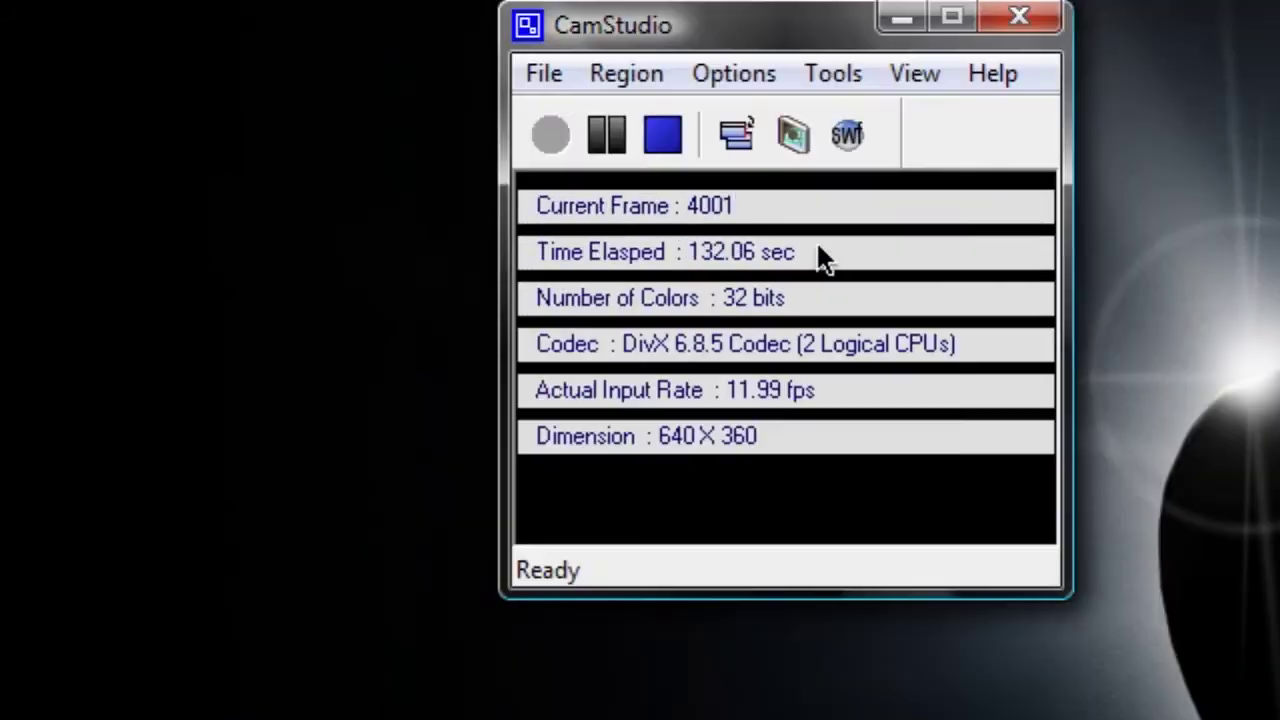
pyautogui.click(628, 258)
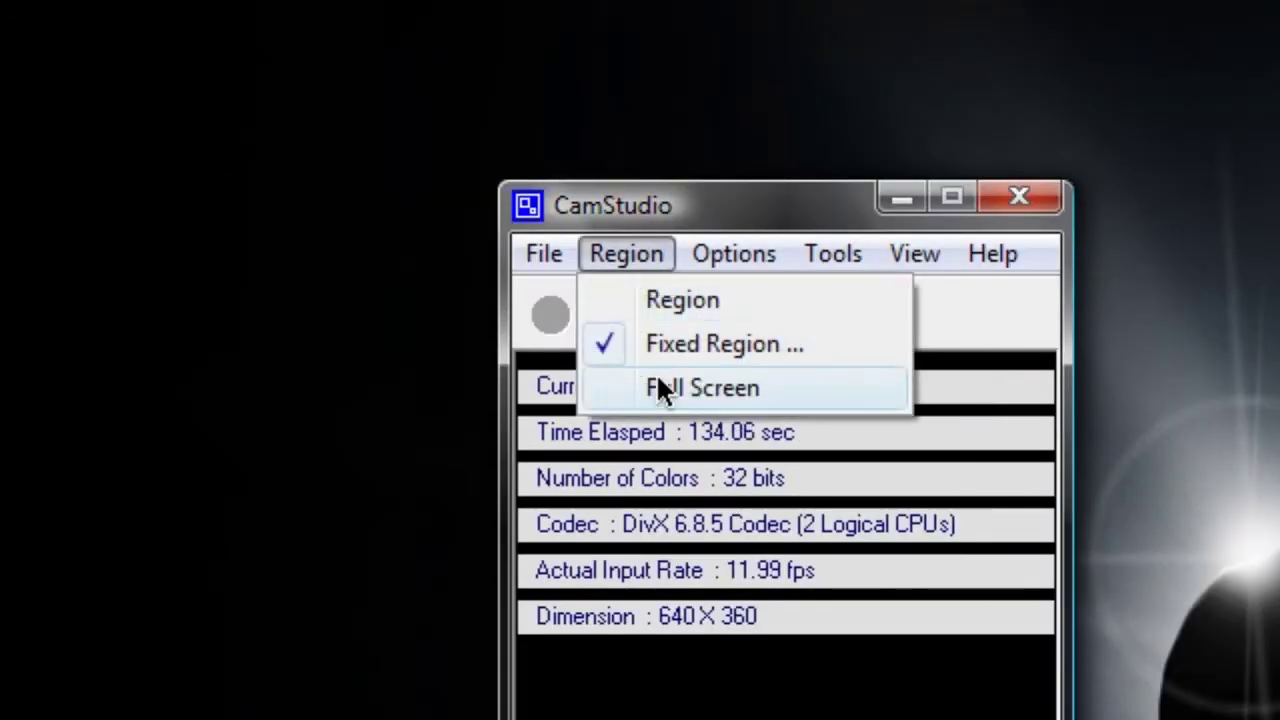
pyautogui.click(630, 258)
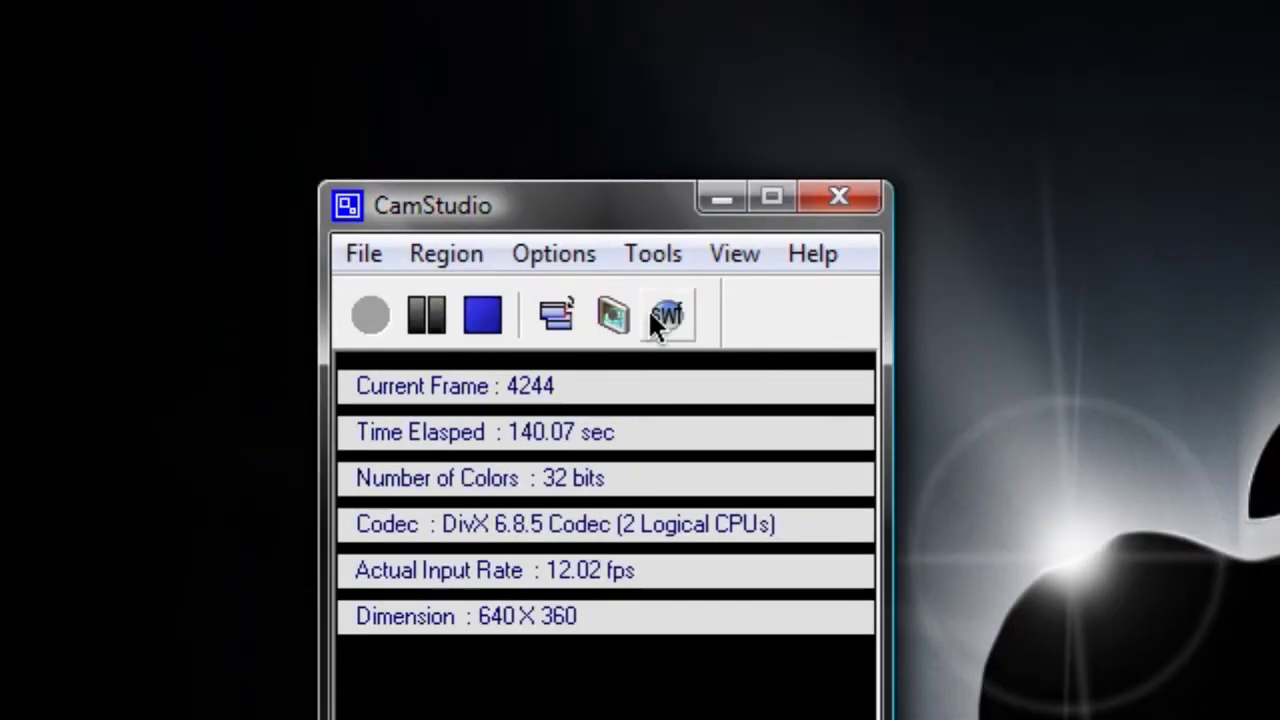
# Step: Open the video options and review the available compressors, keeping DivX 6.8.5 Codec selected
pyautogui.click(553, 73)
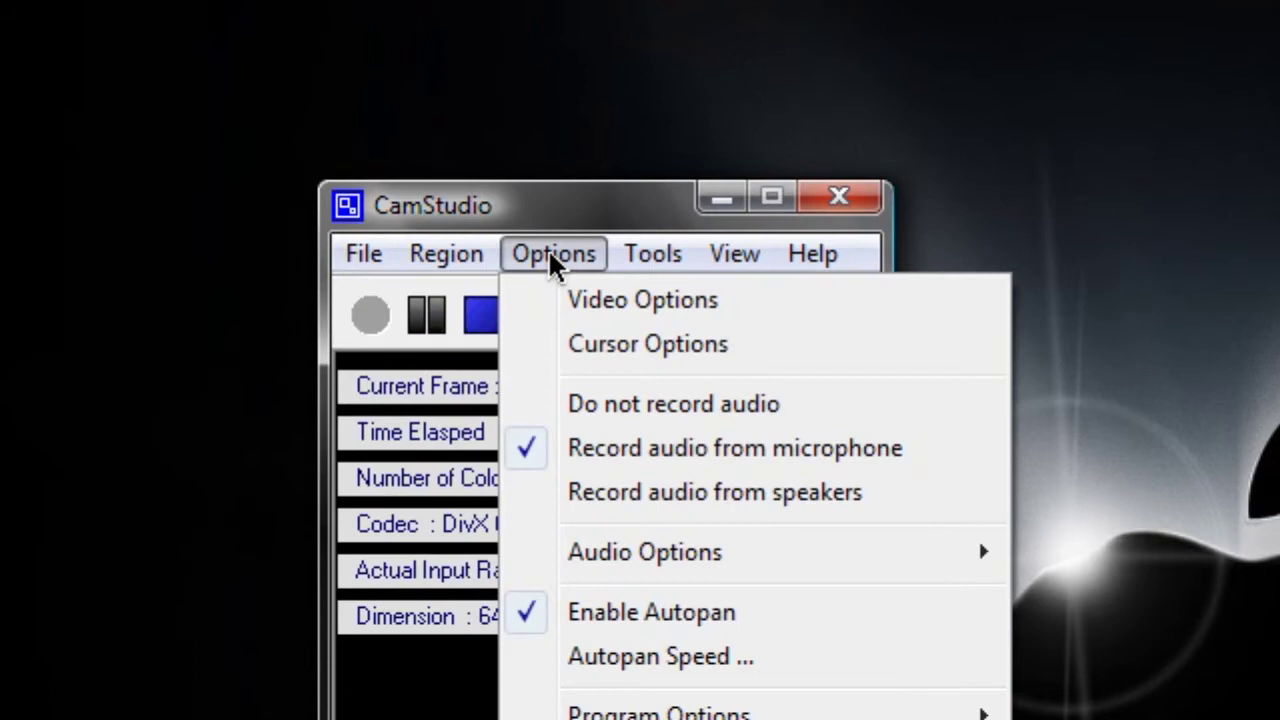
pyautogui.click(584, 308)
pyautogui.click(764, 180)
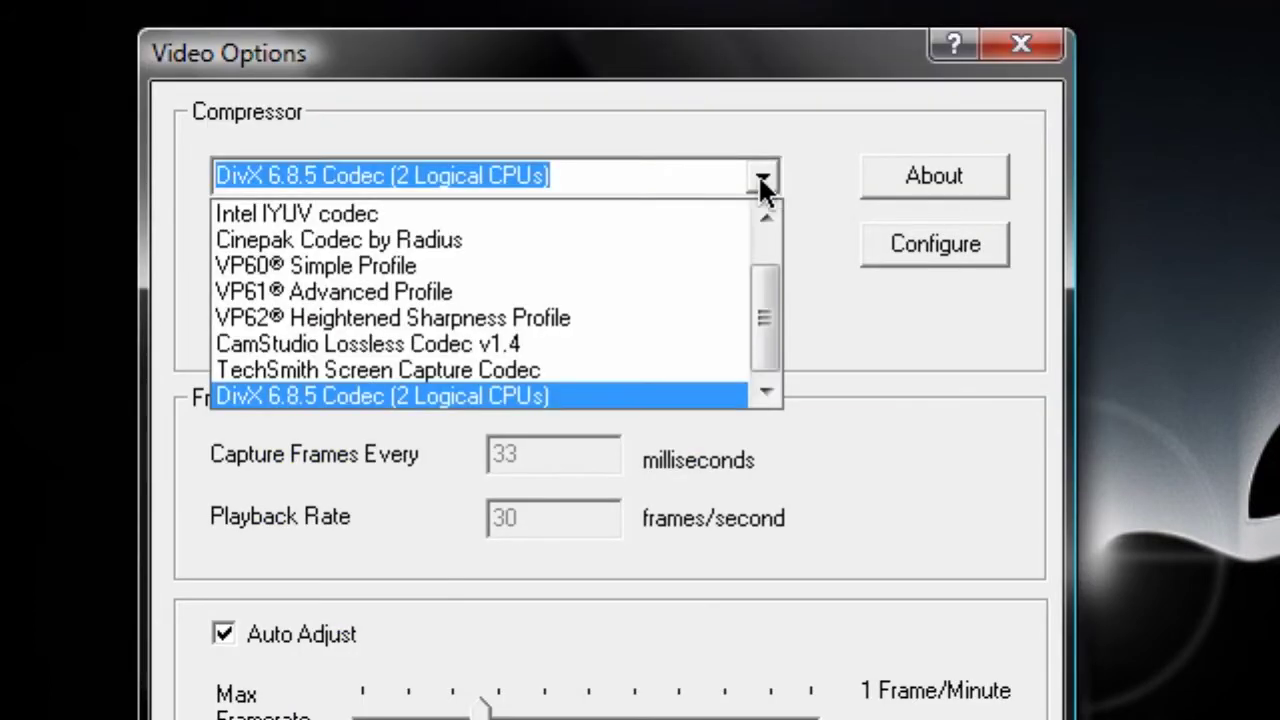
pyautogui.scroll(1, 600, 285)
pyautogui.scroll(-1, 598, 290)
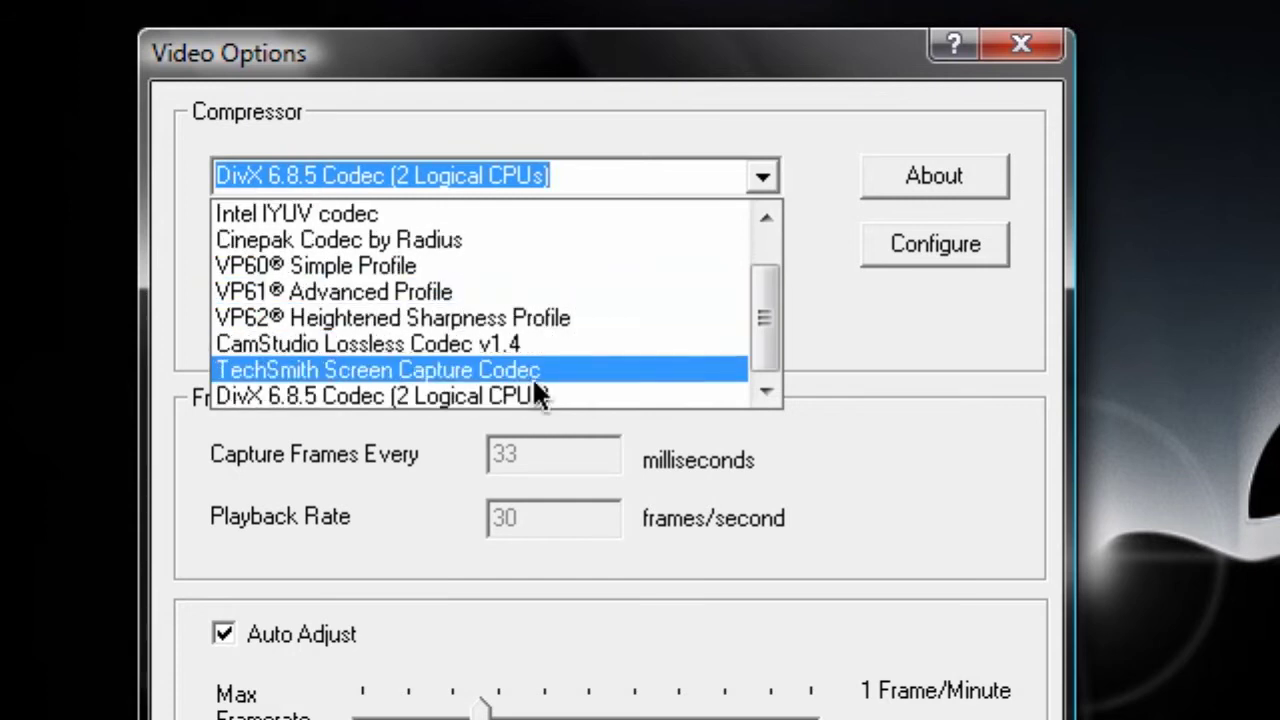
pyautogui.click(889, 359)
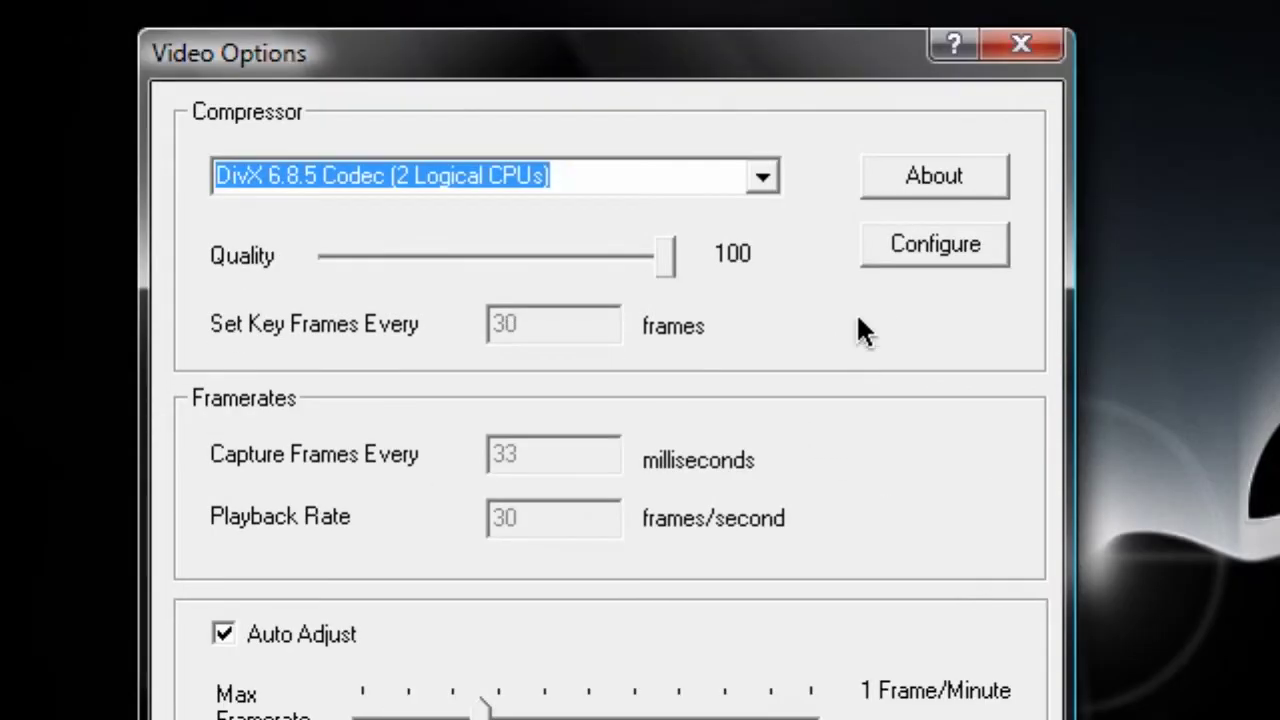
# Step: Confirm the DivX codec configuration with 1-pass rate control at 3000 kbps and accept the video options
pyautogui.click(936, 244)
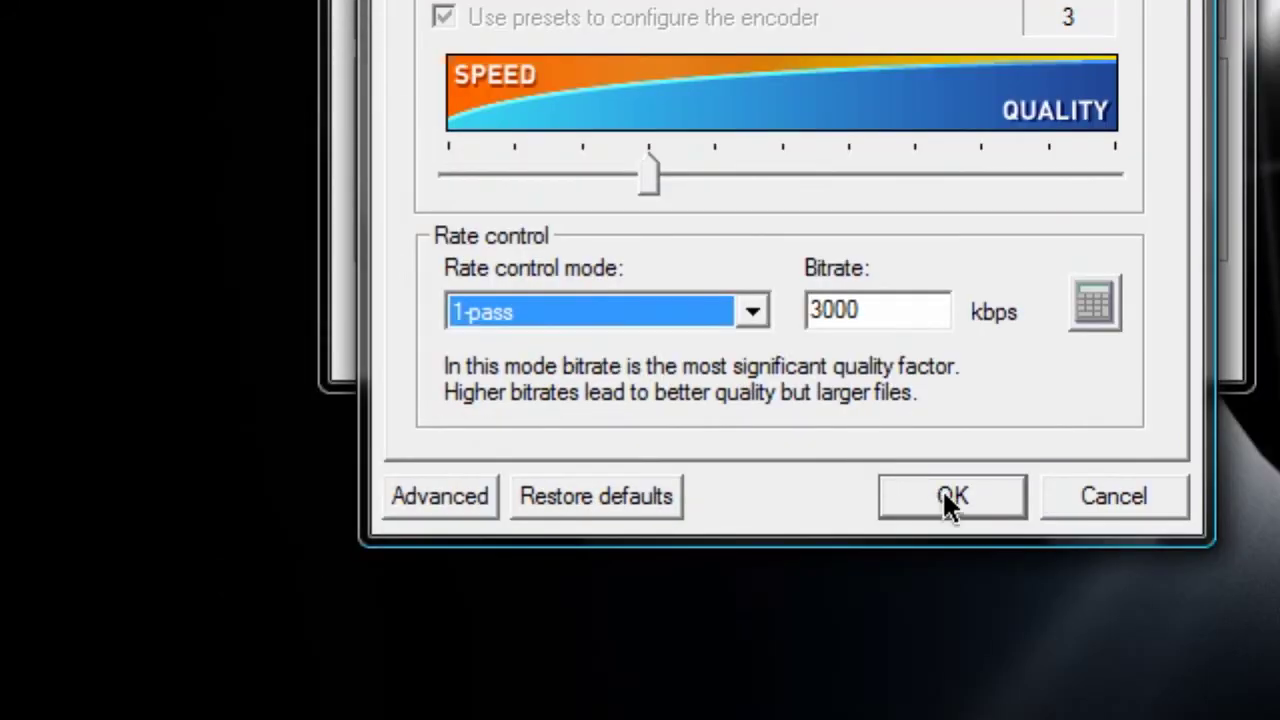
pyautogui.click(950, 497)
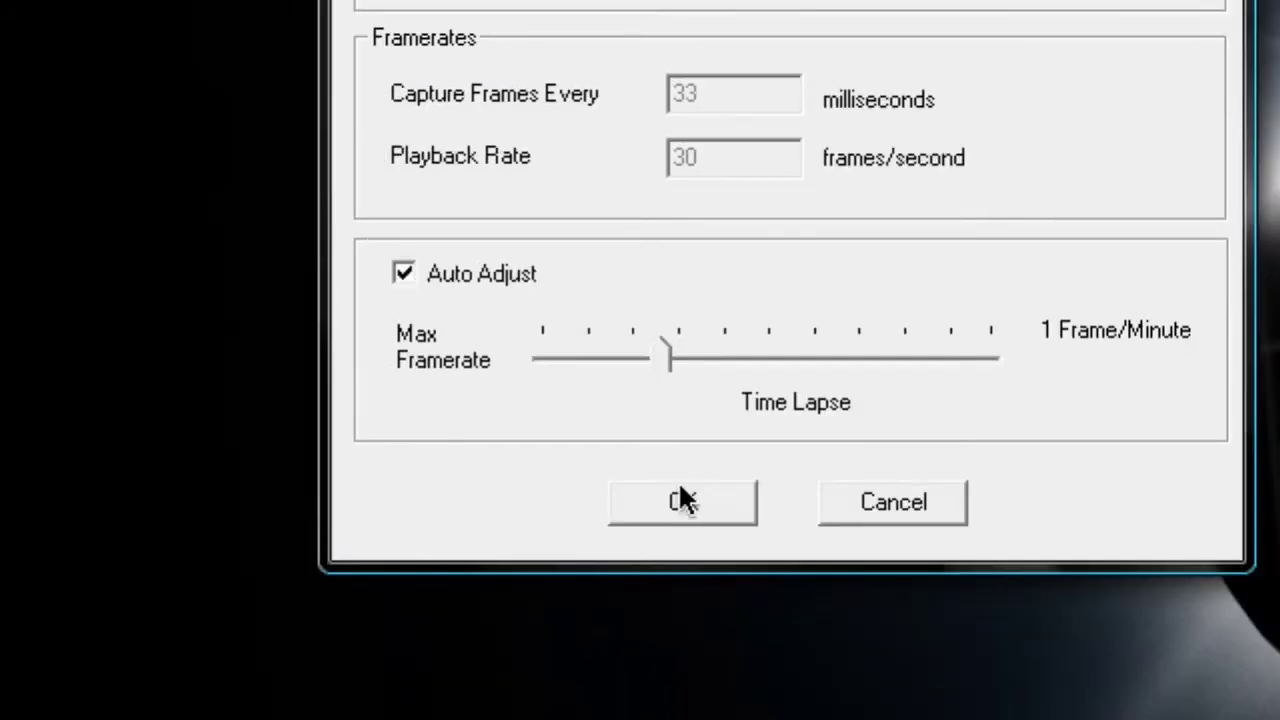
pyautogui.click(680, 502)
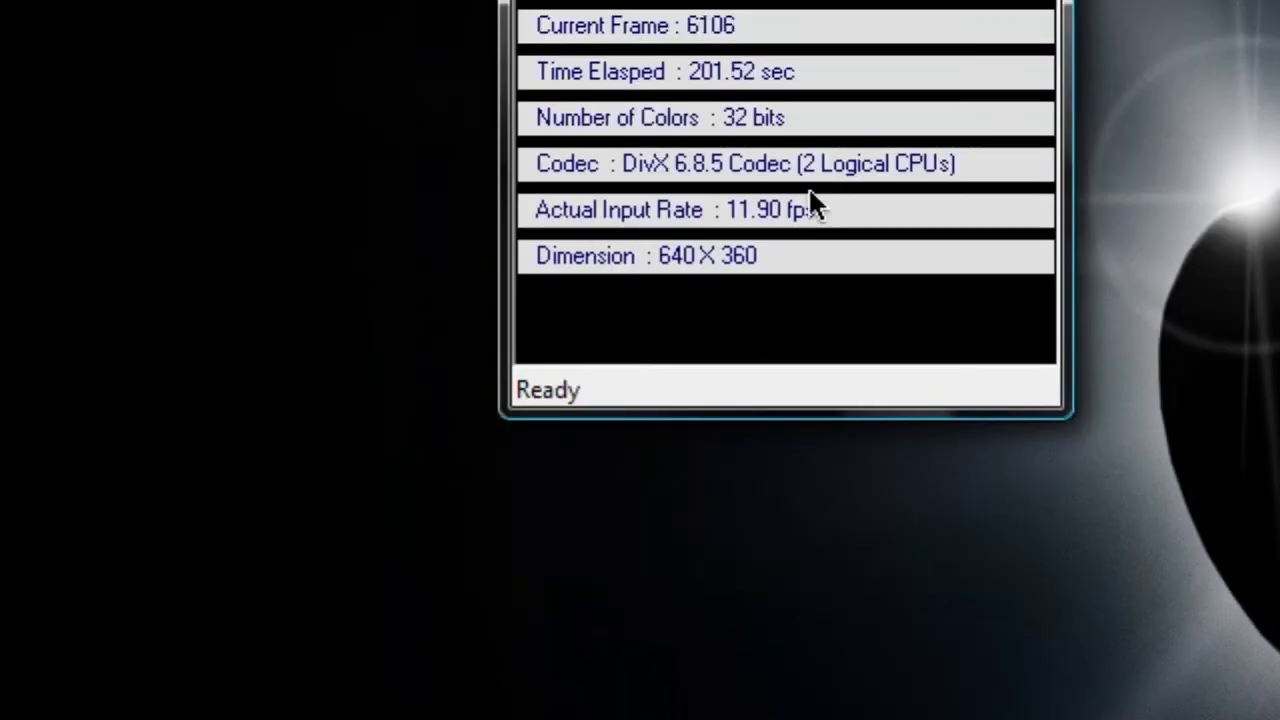
# Step: Try the cursor highlight with the Circle shape in the cursor options and discard the change
pyautogui.click(466, 254)
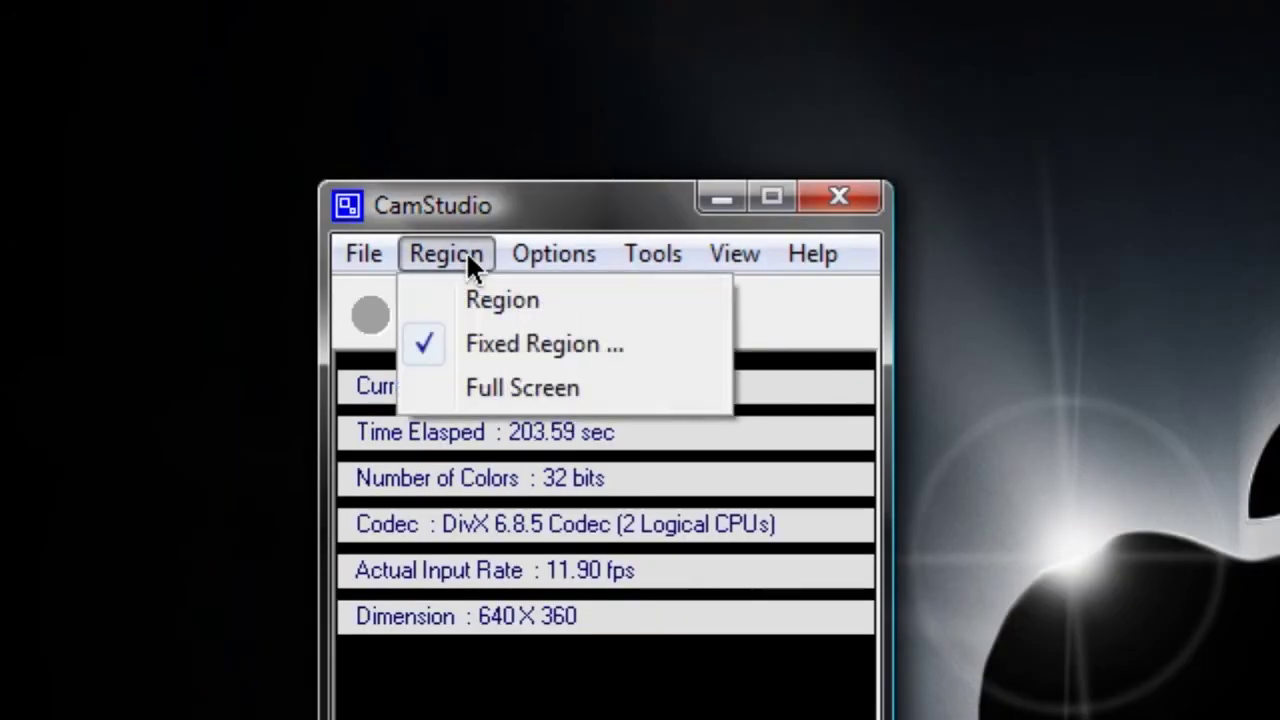
pyautogui.moveTo(563, 257)
pyautogui.click(566, 347)
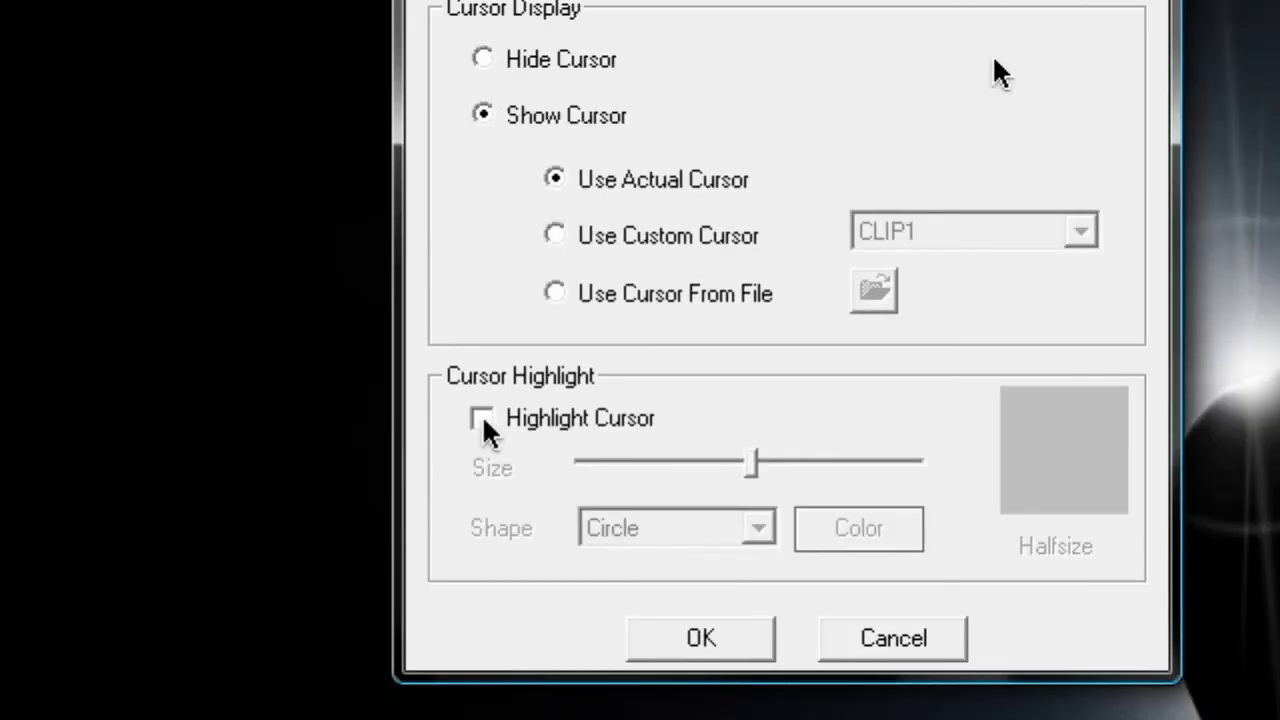
pyautogui.click(482, 420)
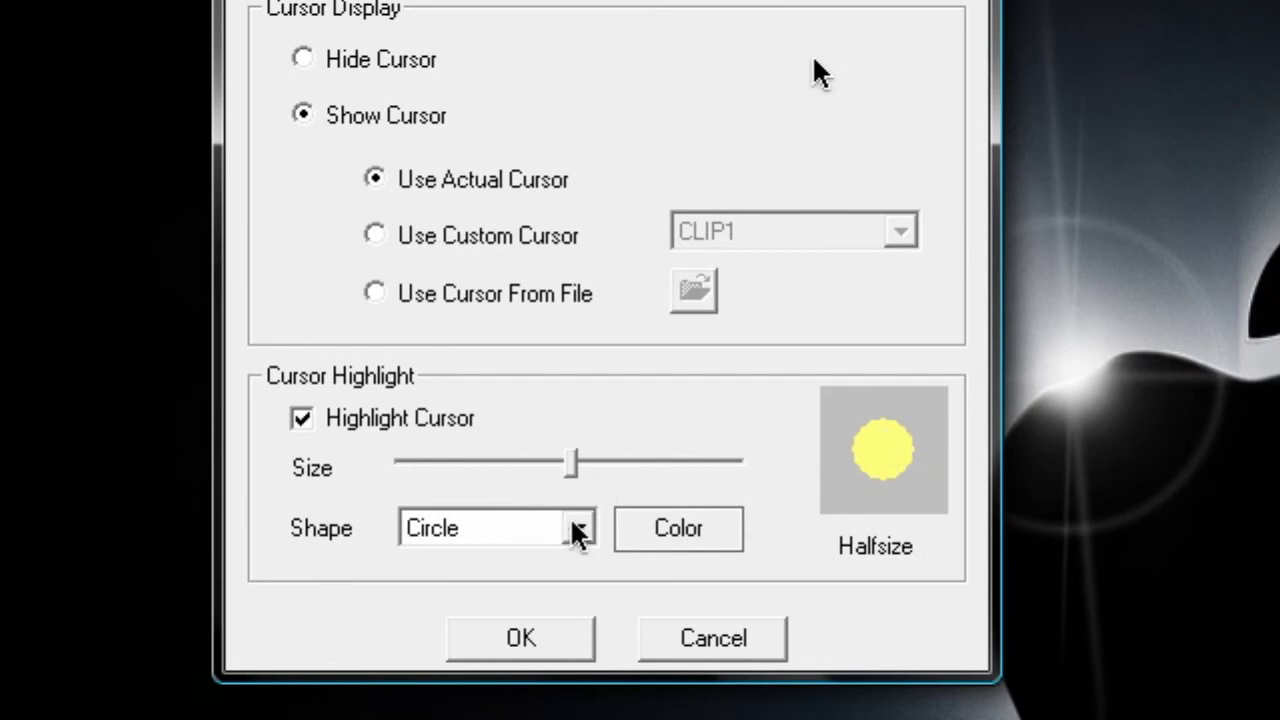
pyautogui.click(580, 530)
pyautogui.click(580, 530)
pyautogui.click(713, 638)
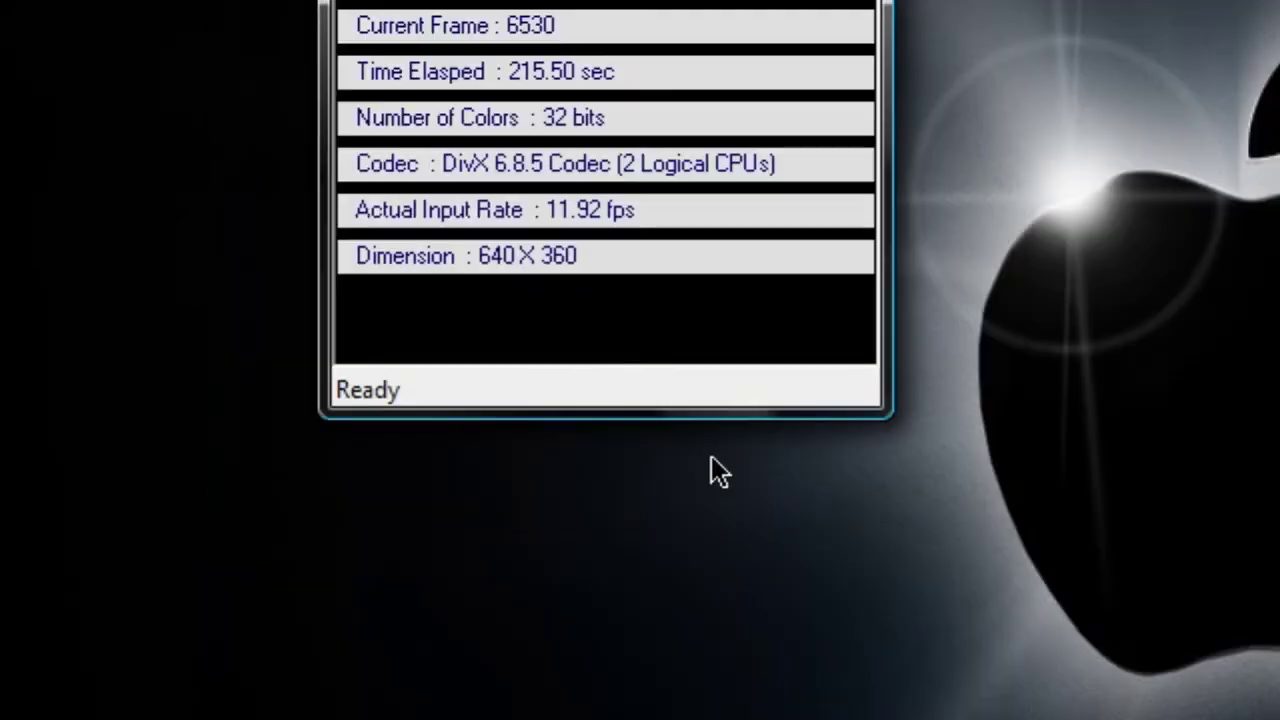
# Step: Confirm the audio and video synchronization with the video stream delayed by a 1180 millisecond timeshift
pyautogui.click(552, 250)
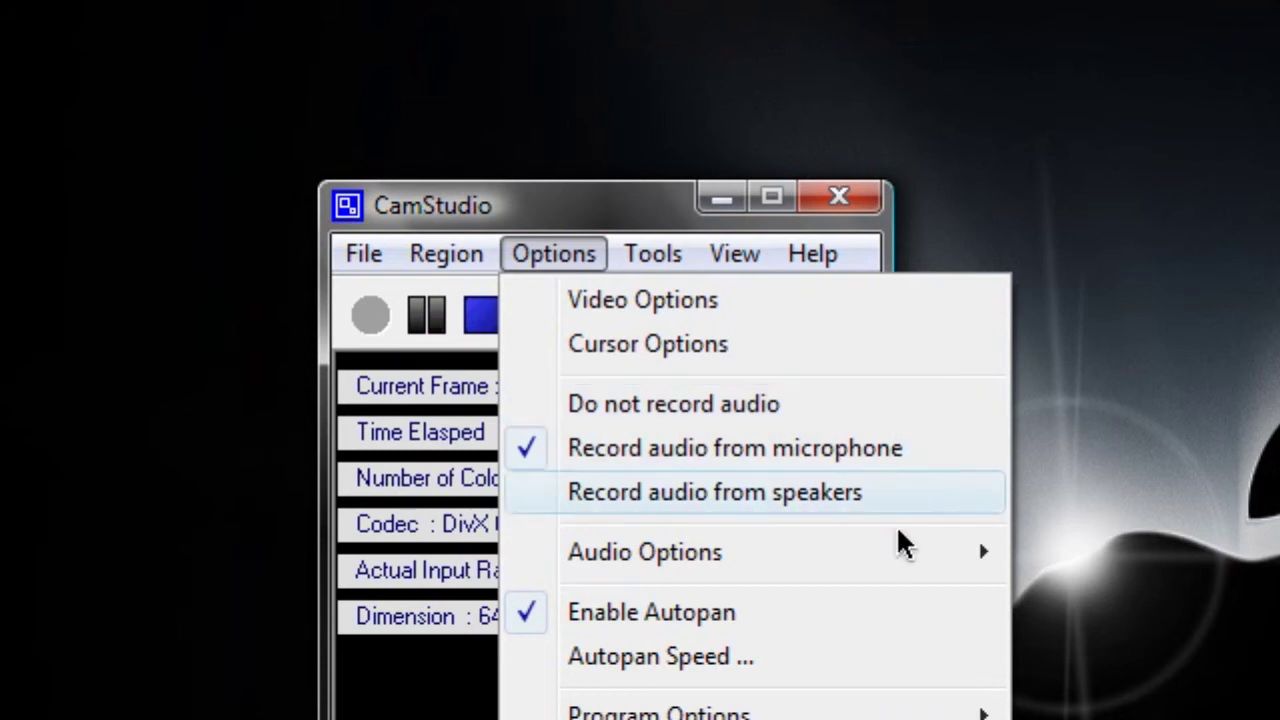
pyautogui.moveTo(895, 555)
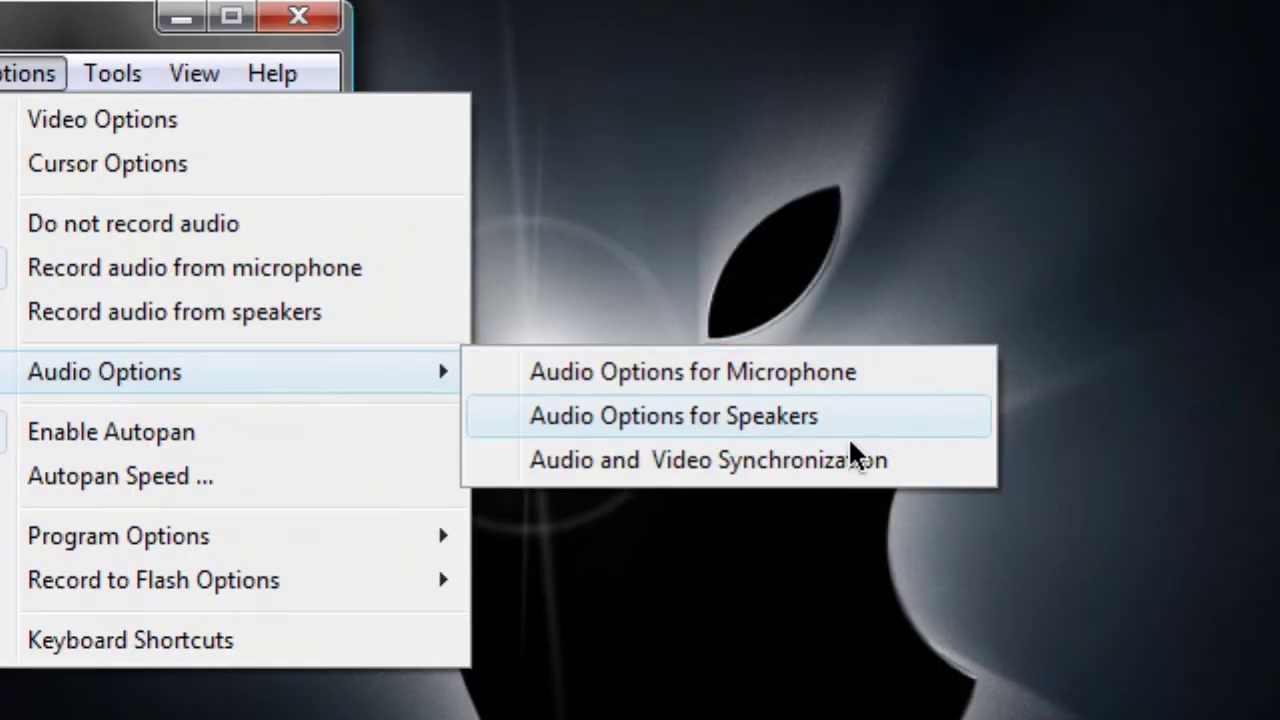
pyautogui.click(828, 460)
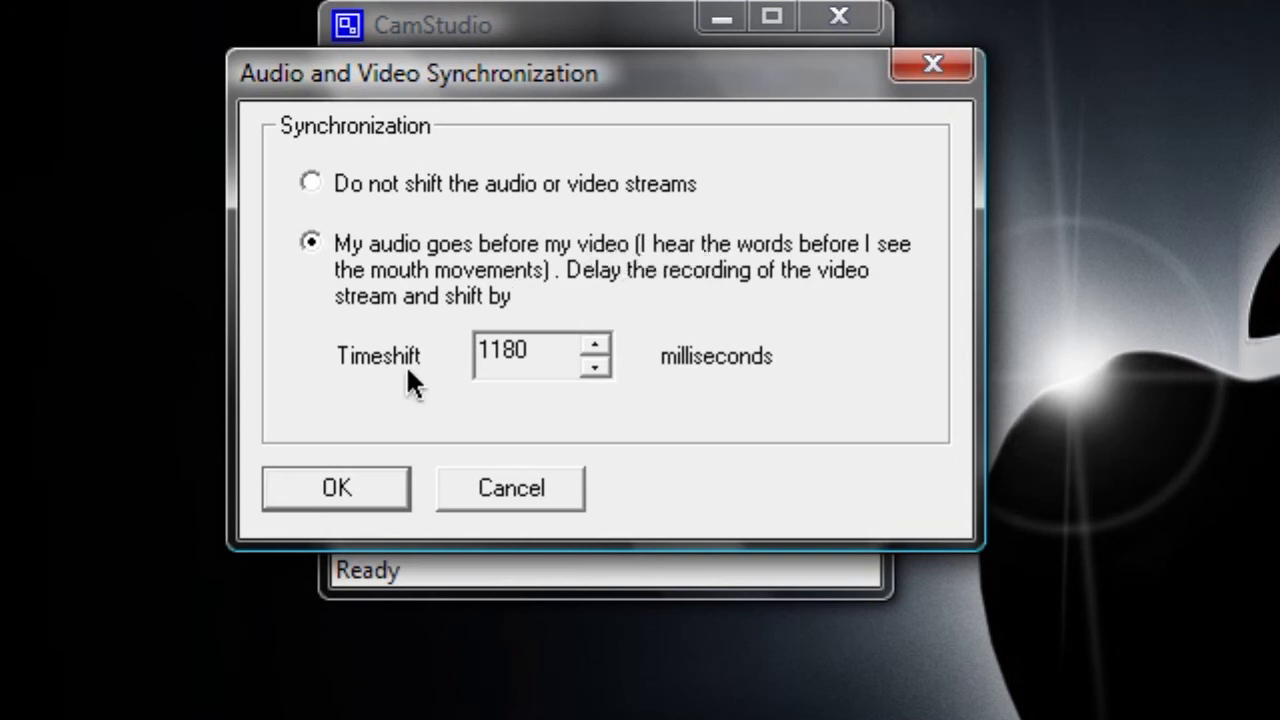
pyautogui.click(336, 488)
# Step: Try turning off Enable Autopan for the capture region and turn it back on
pyautogui.click(554, 73)
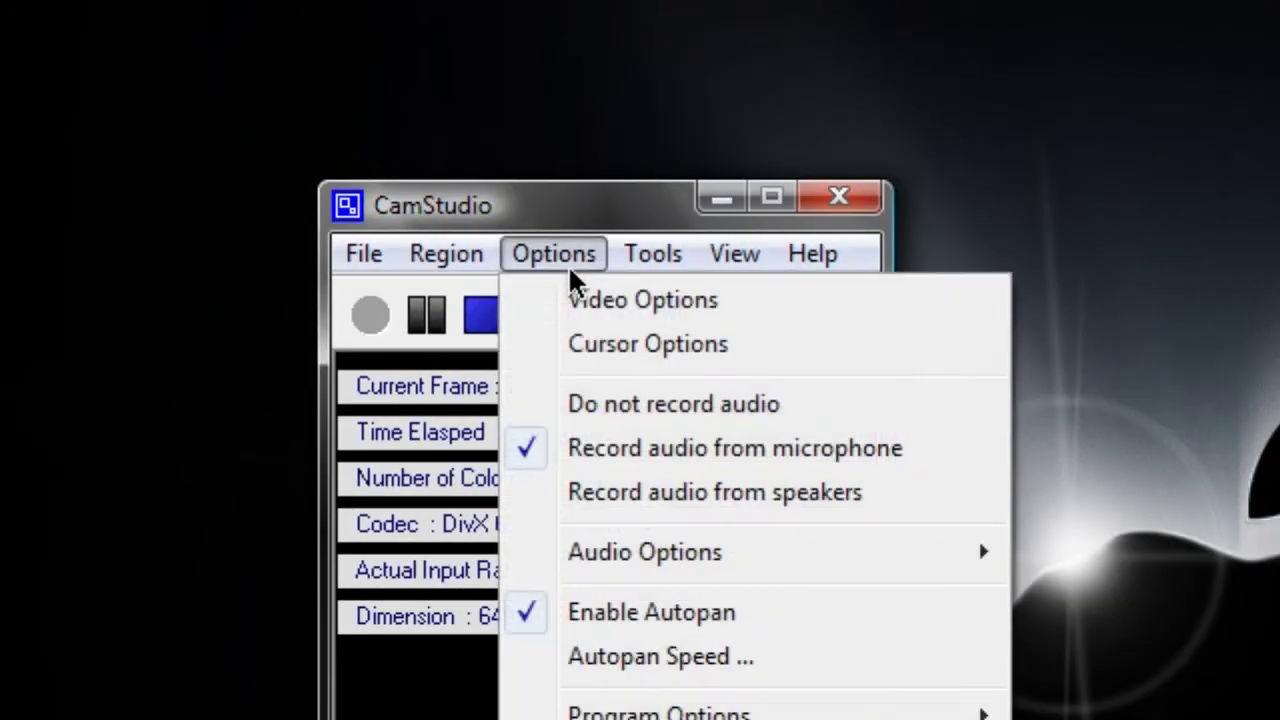
pyautogui.moveTo(690, 390)
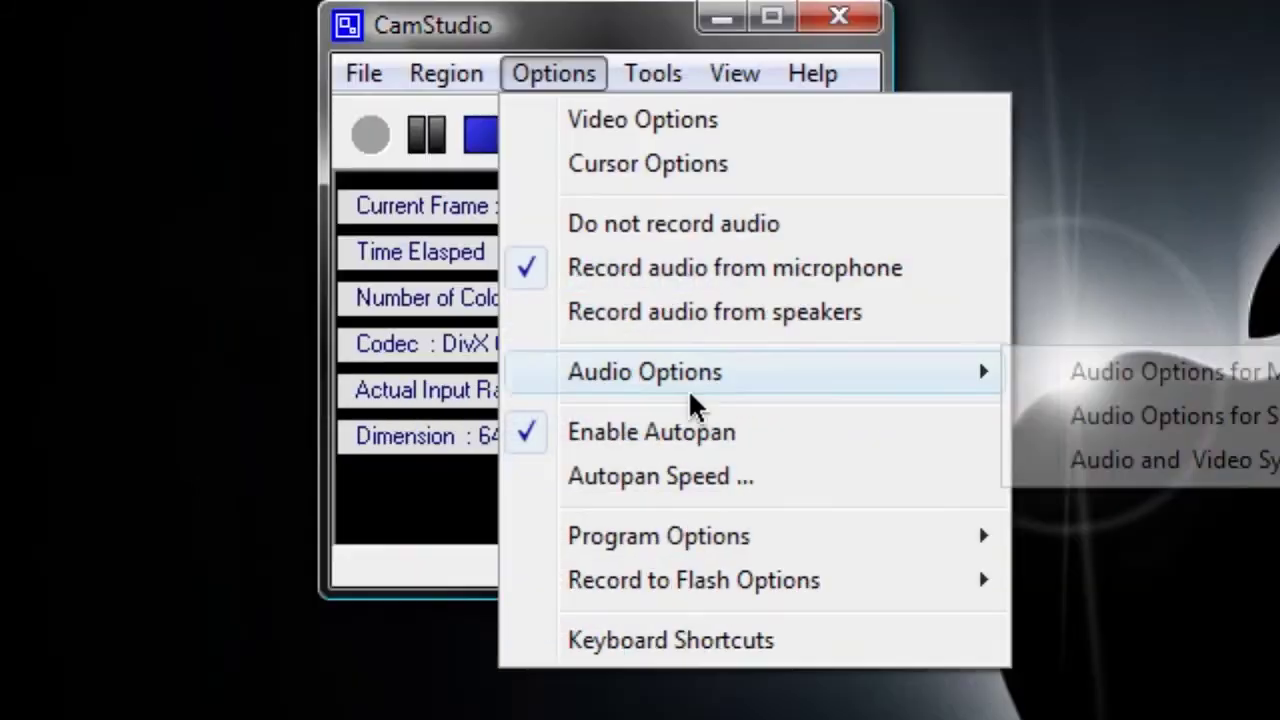
pyautogui.click(742, 436)
pyautogui.click(732, 218)
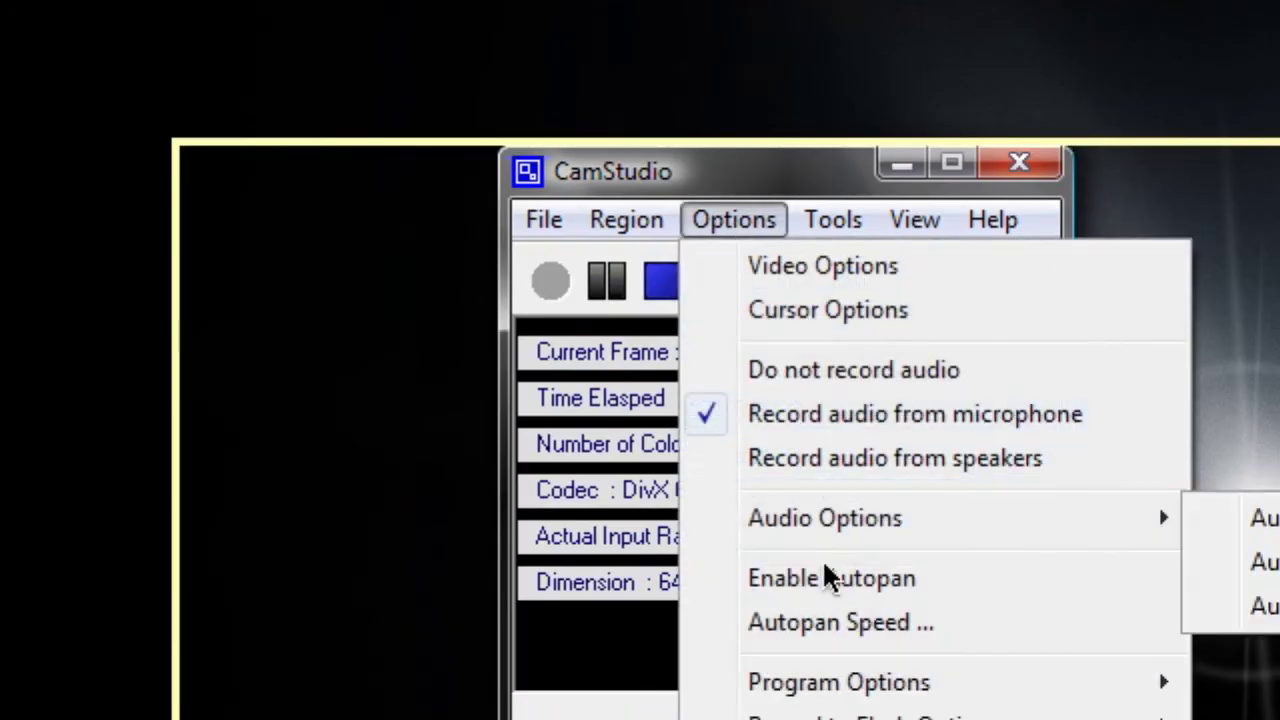
pyautogui.click(960, 585)
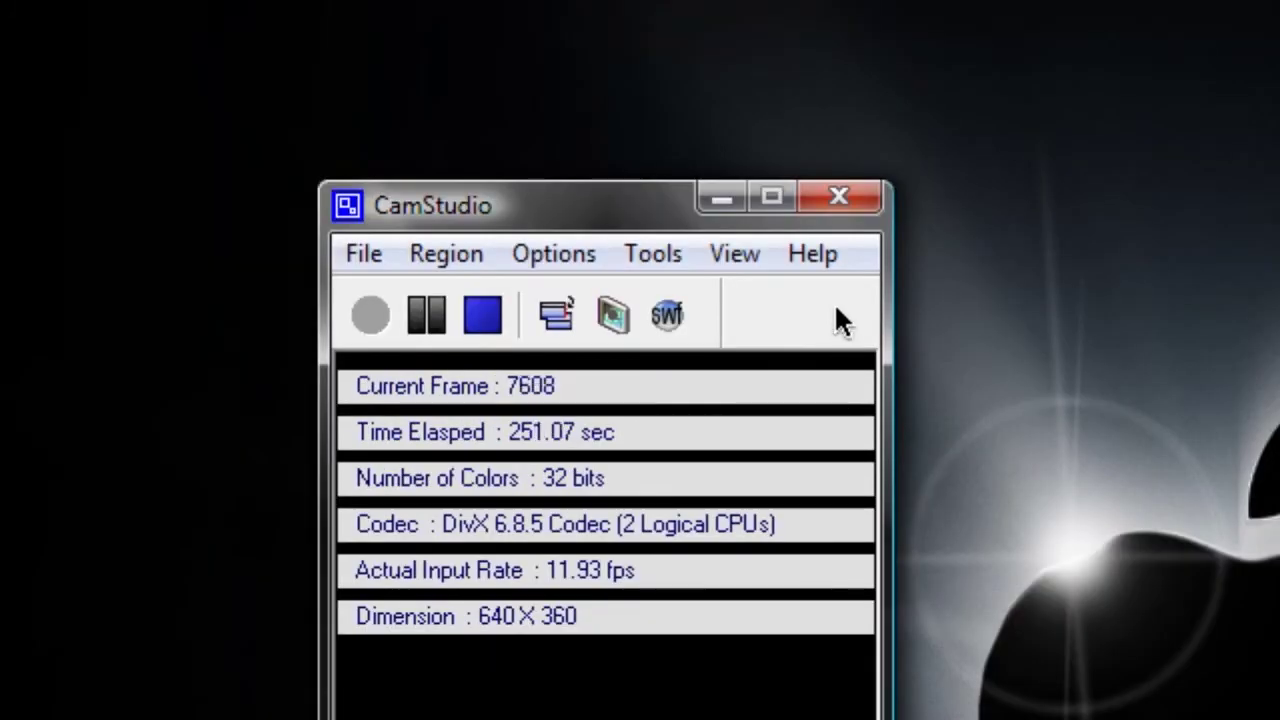
# Step: Open the autopan speed setting and accept a maximum pan speed of 90
pyautogui.click(560, 258)
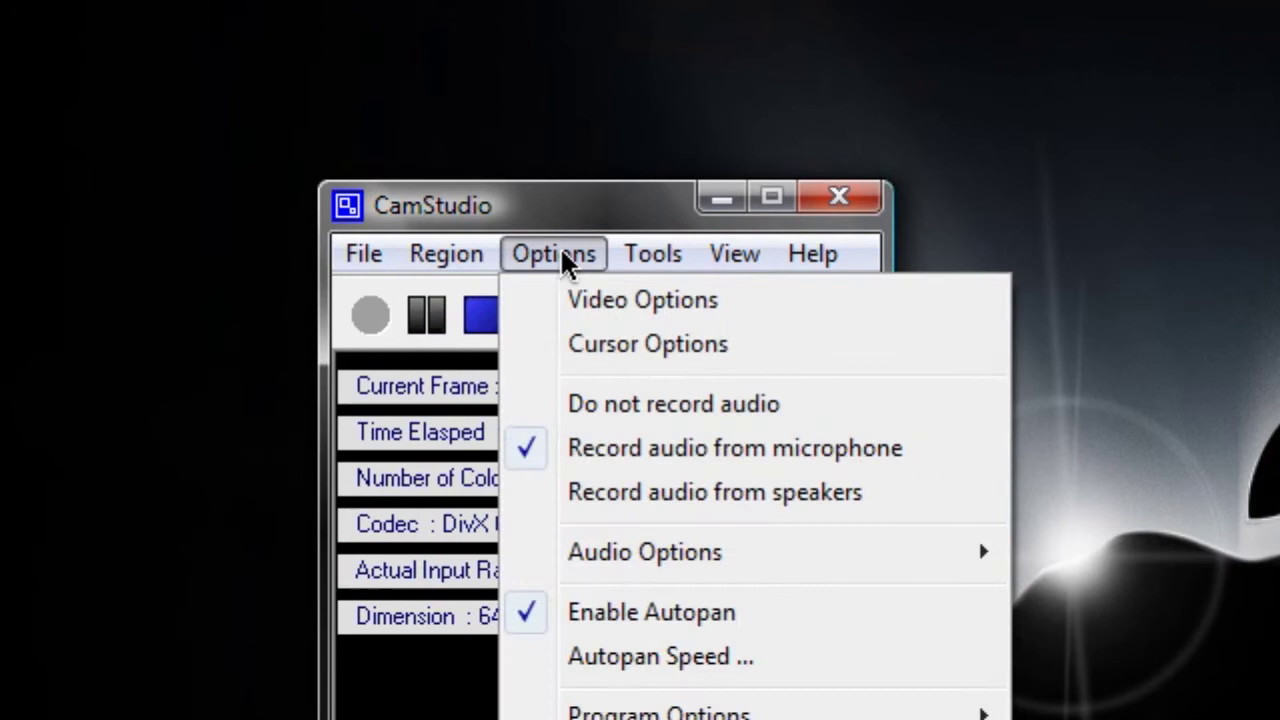
pyautogui.click(640, 656)
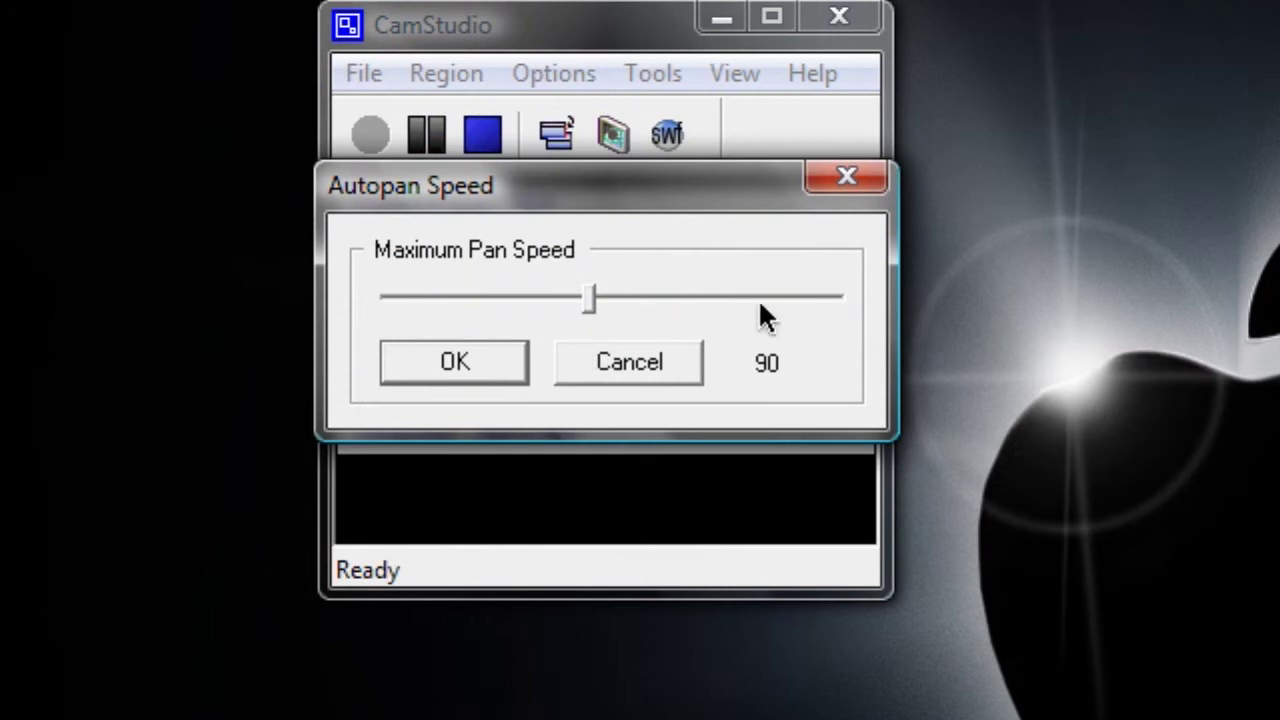
pyautogui.click(462, 345)
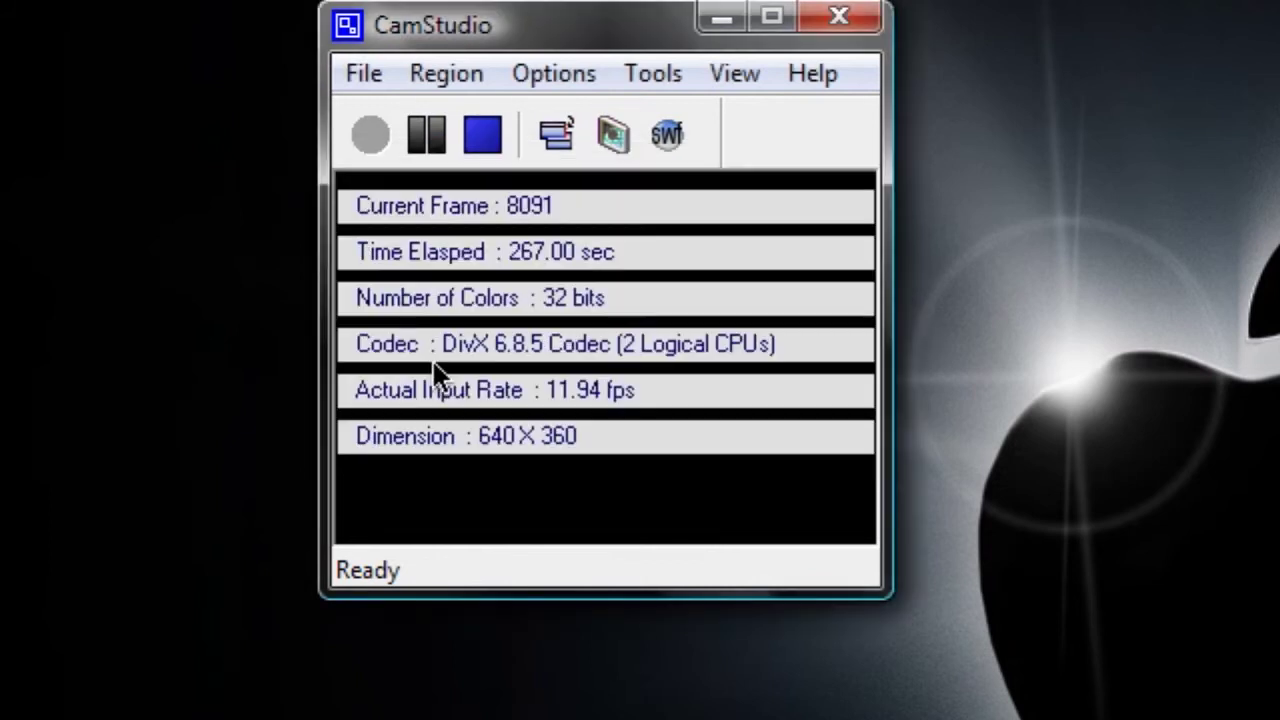
# Step: Examine the program options, including AVI playback after recording, temporary directory and recording thread priority
pyautogui.click(556, 72)
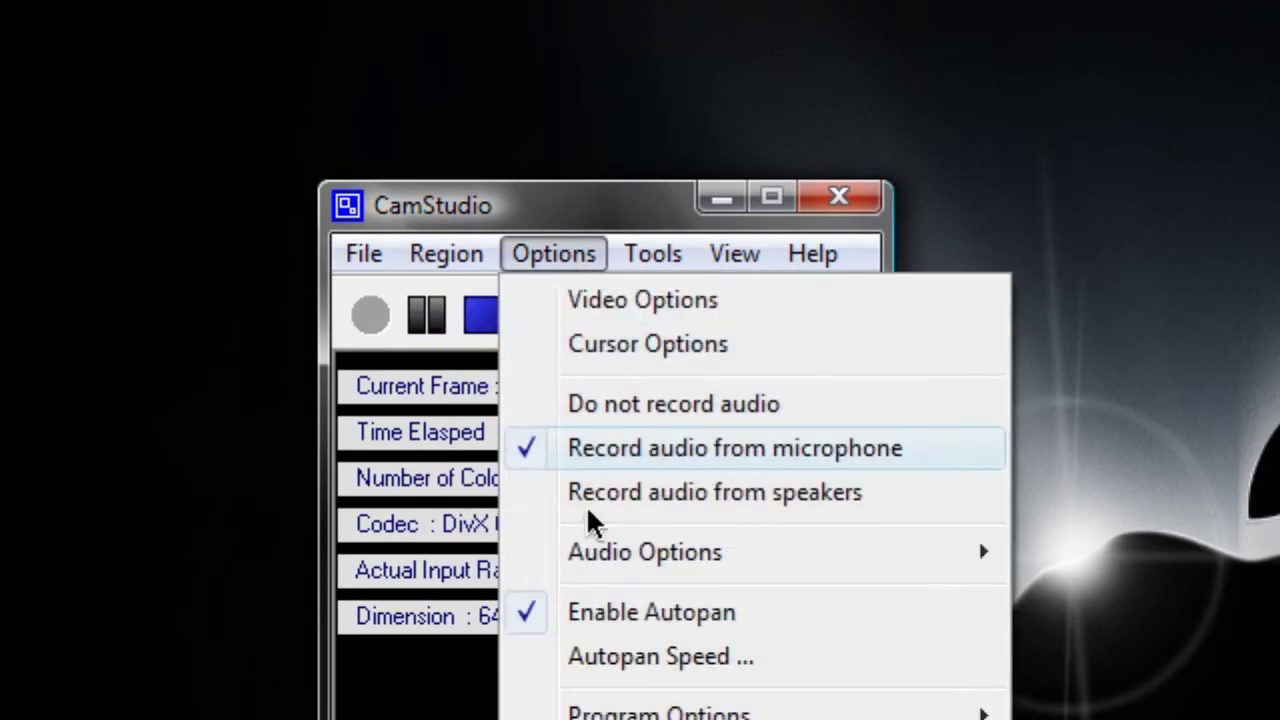
pyautogui.moveTo(712, 716)
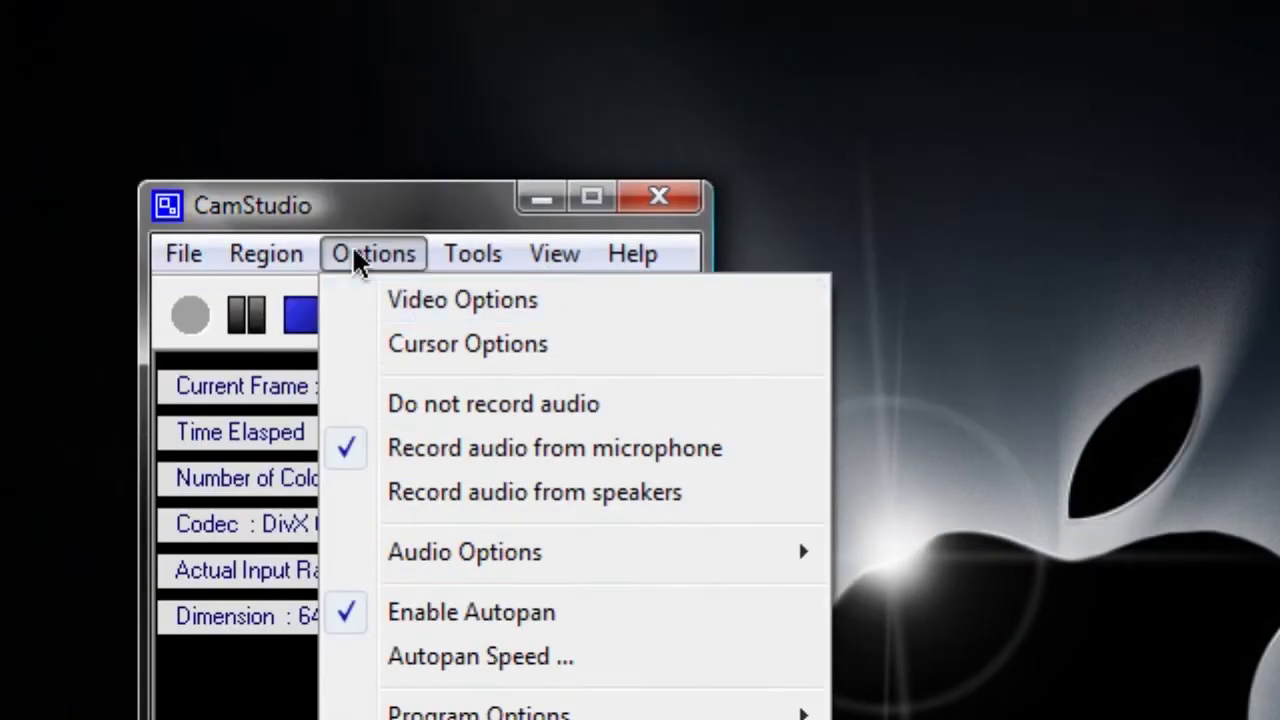
pyautogui.click(357, 257)
pyautogui.click(553, 260)
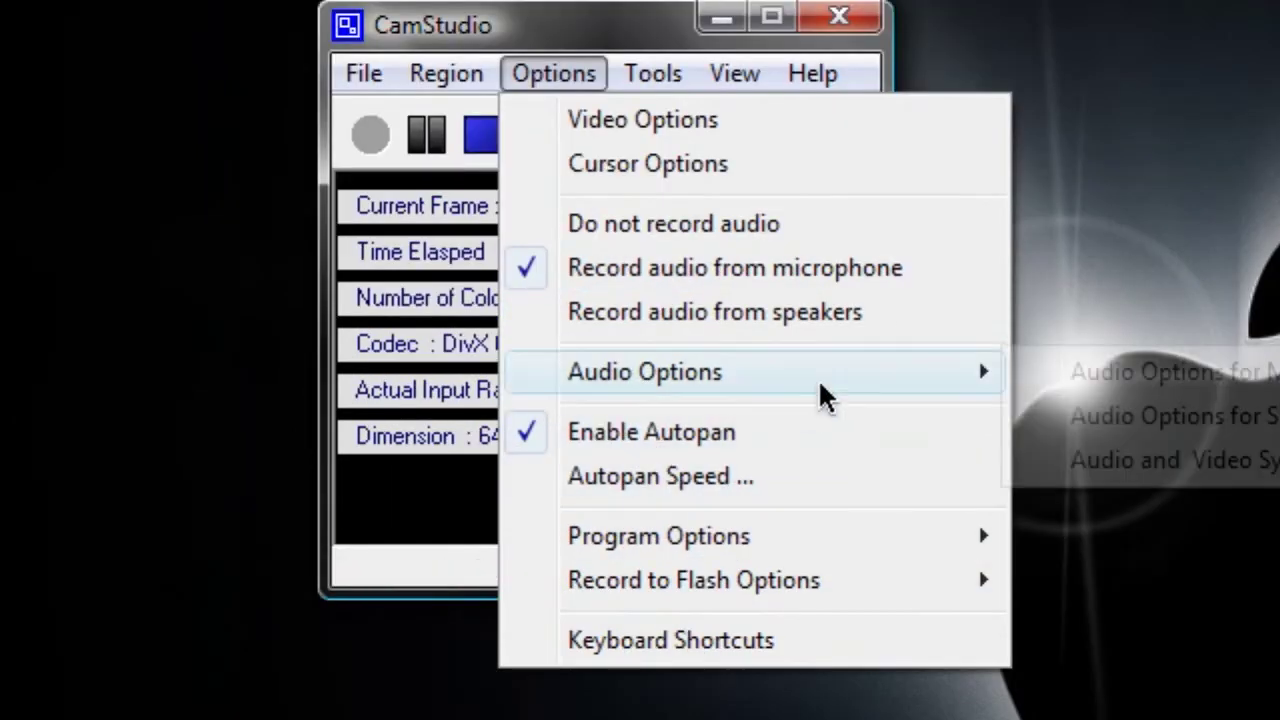
pyautogui.moveTo(818, 716)
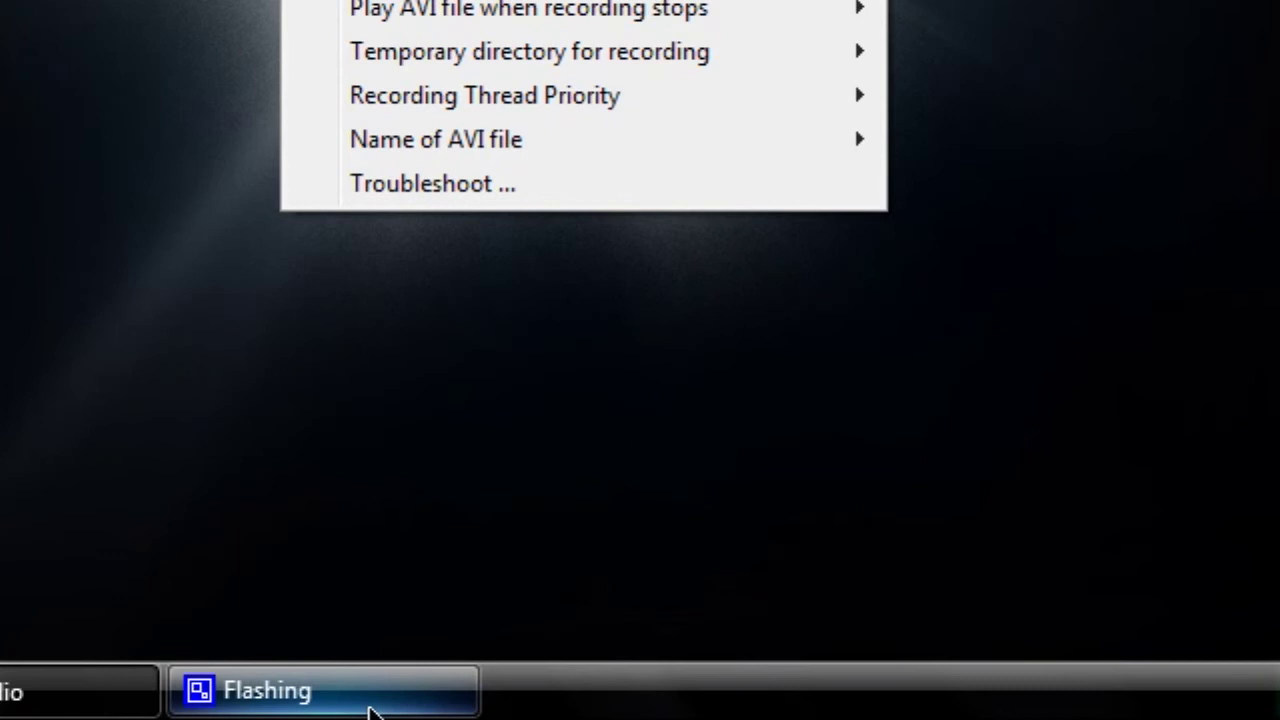
pyautogui.moveTo(369, 710)
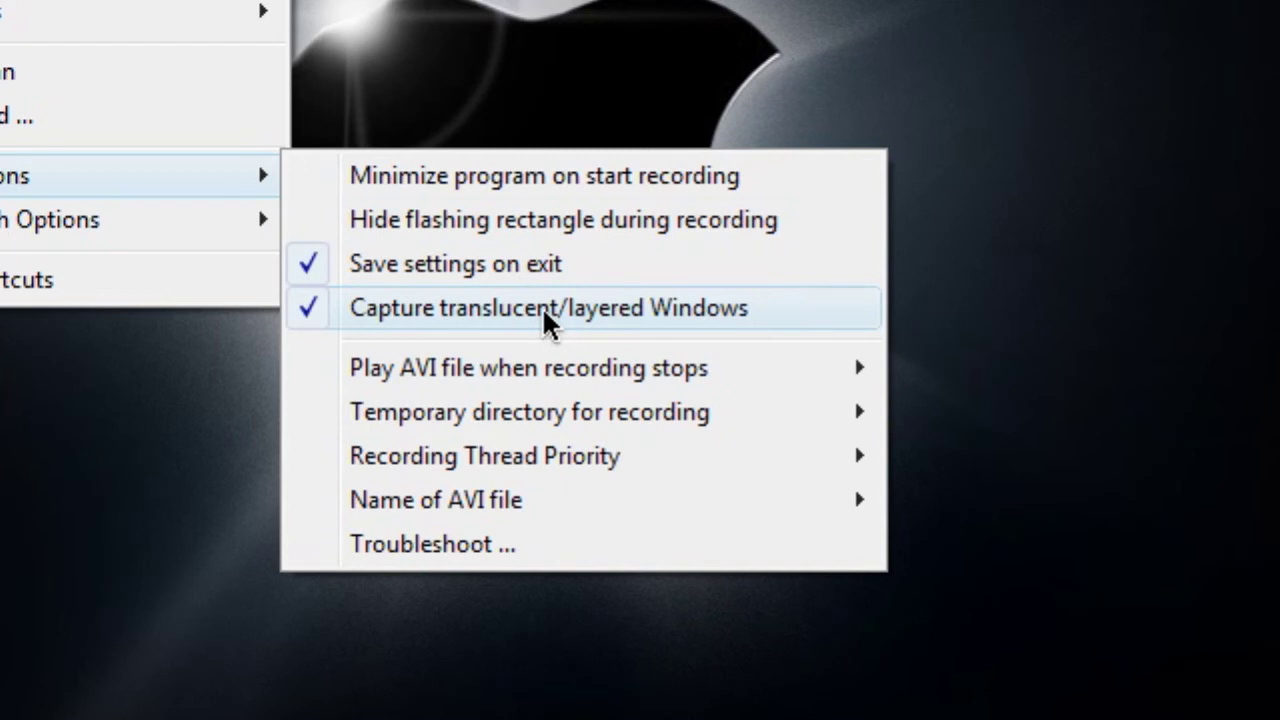
pyautogui.moveTo(548, 374)
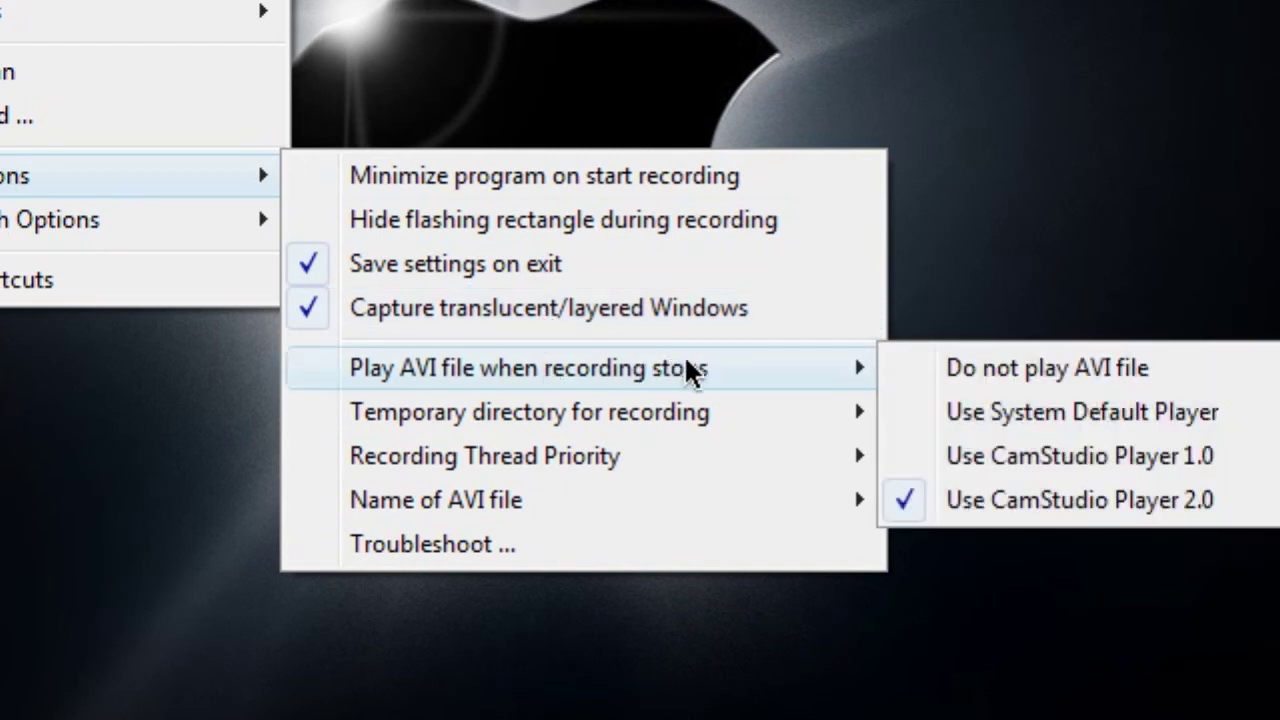
pyautogui.moveTo(613, 412)
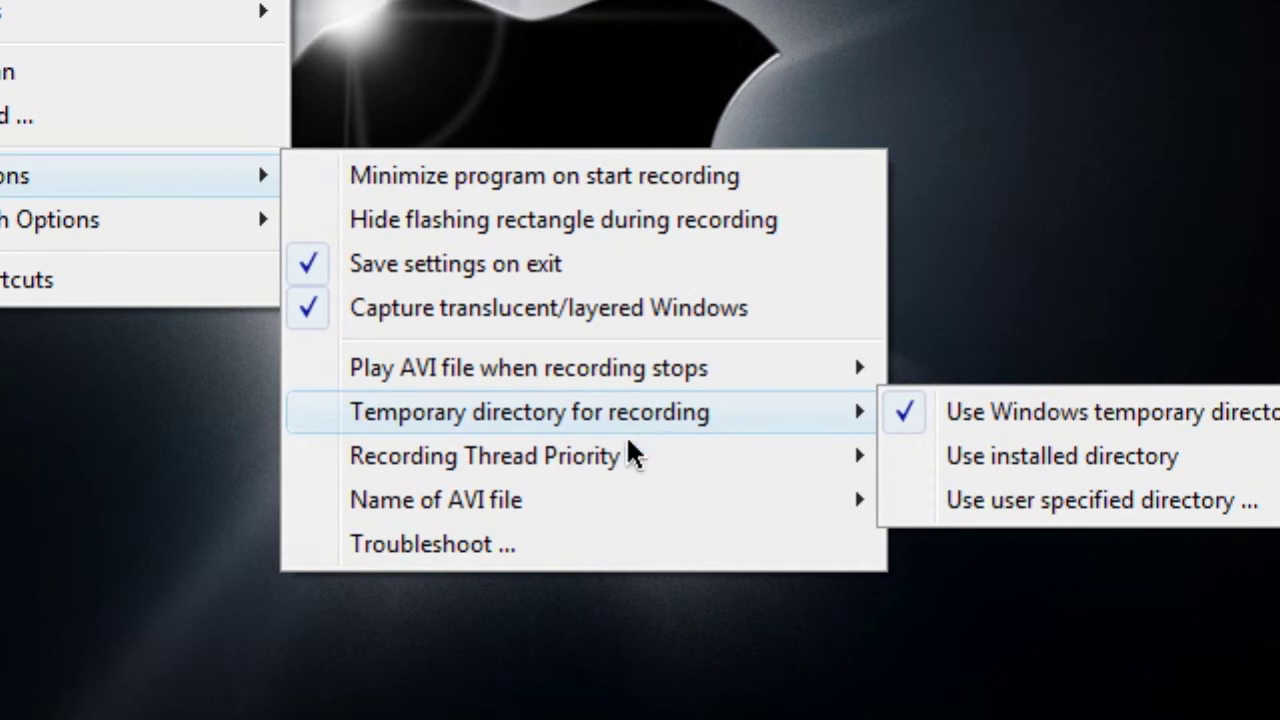
pyautogui.moveTo(606, 456)
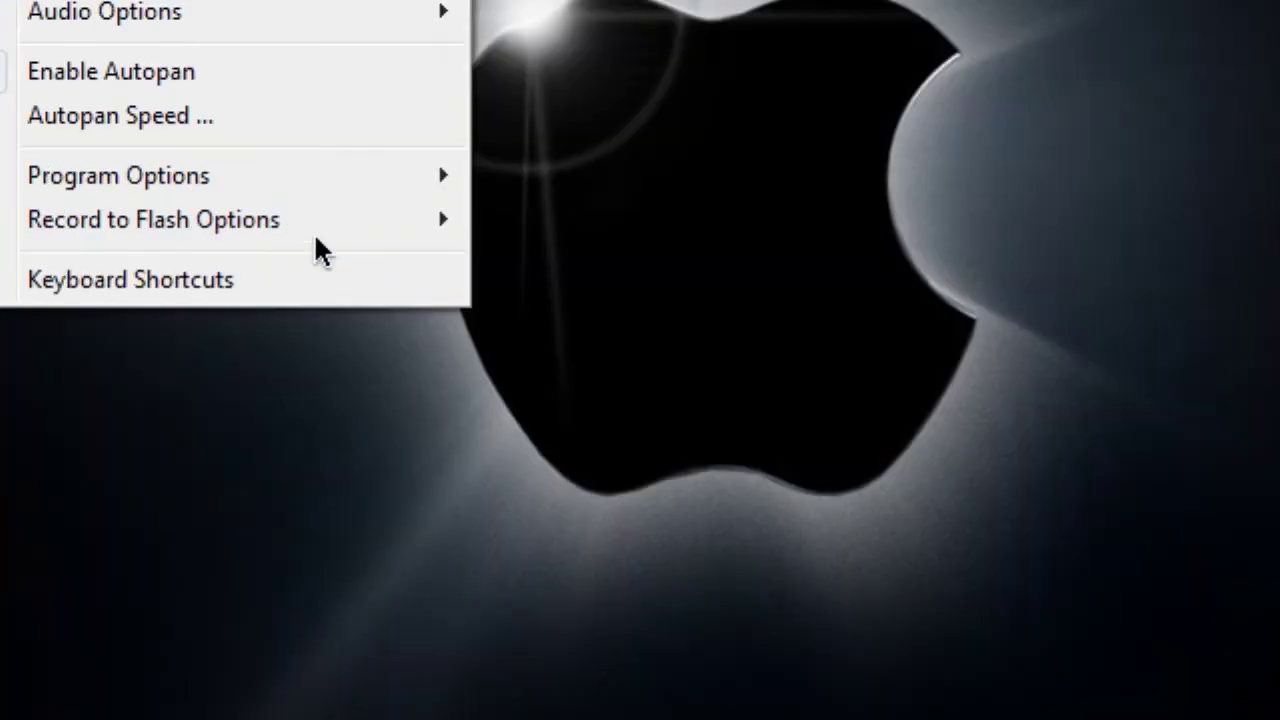
# Step: Look over the Record to Flash options and the keyboard shortcuts for recording and layouts, accepting the shortcuts as they are
pyautogui.moveTo(405, 228)
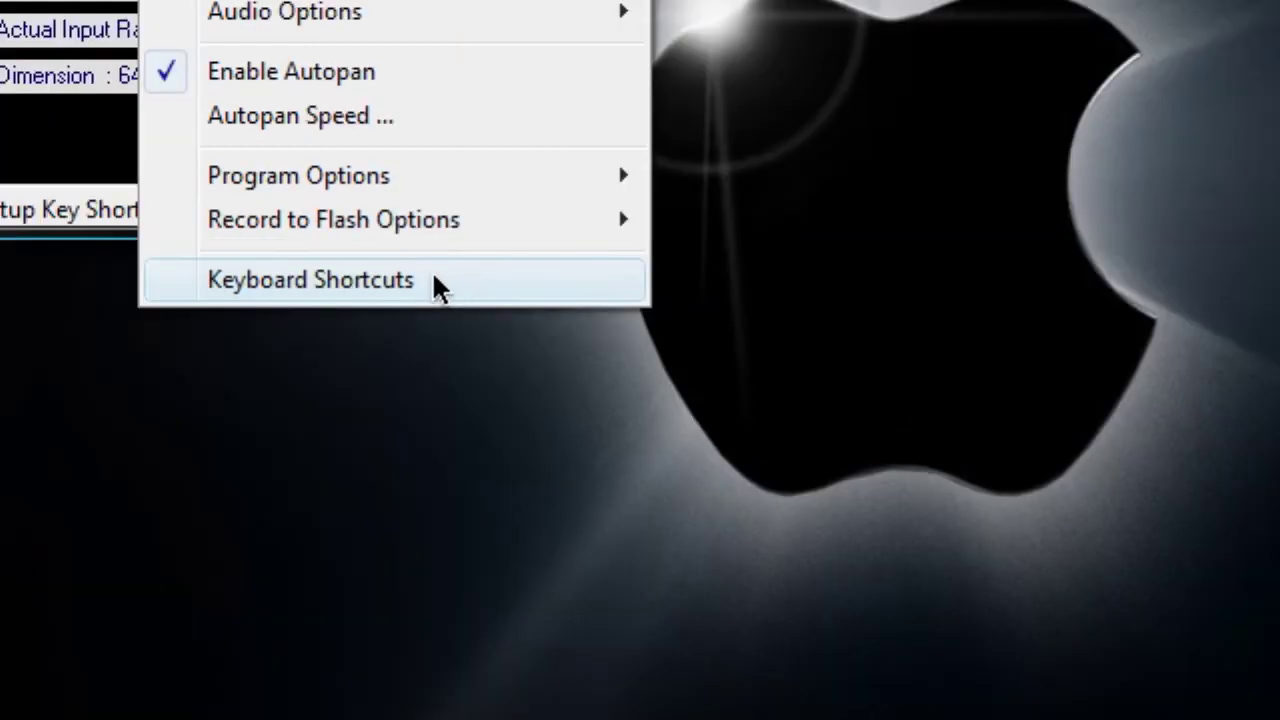
pyautogui.click(254, 280)
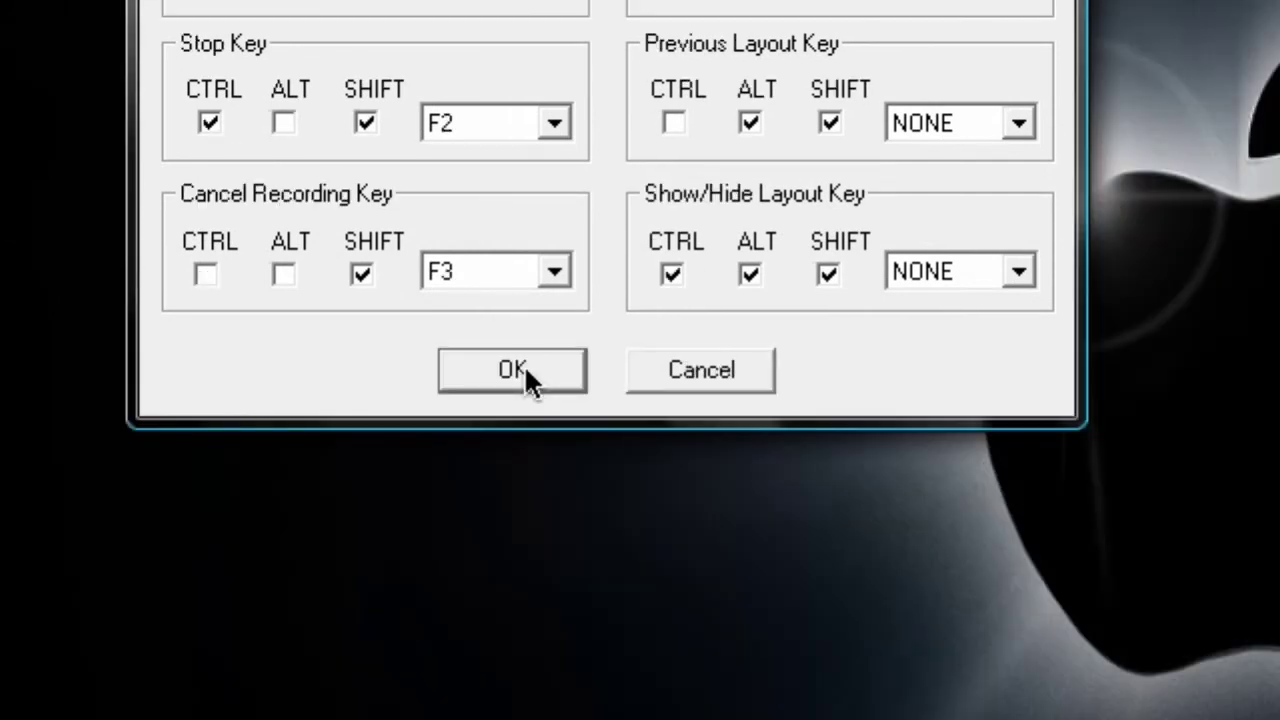
pyautogui.click(515, 370)
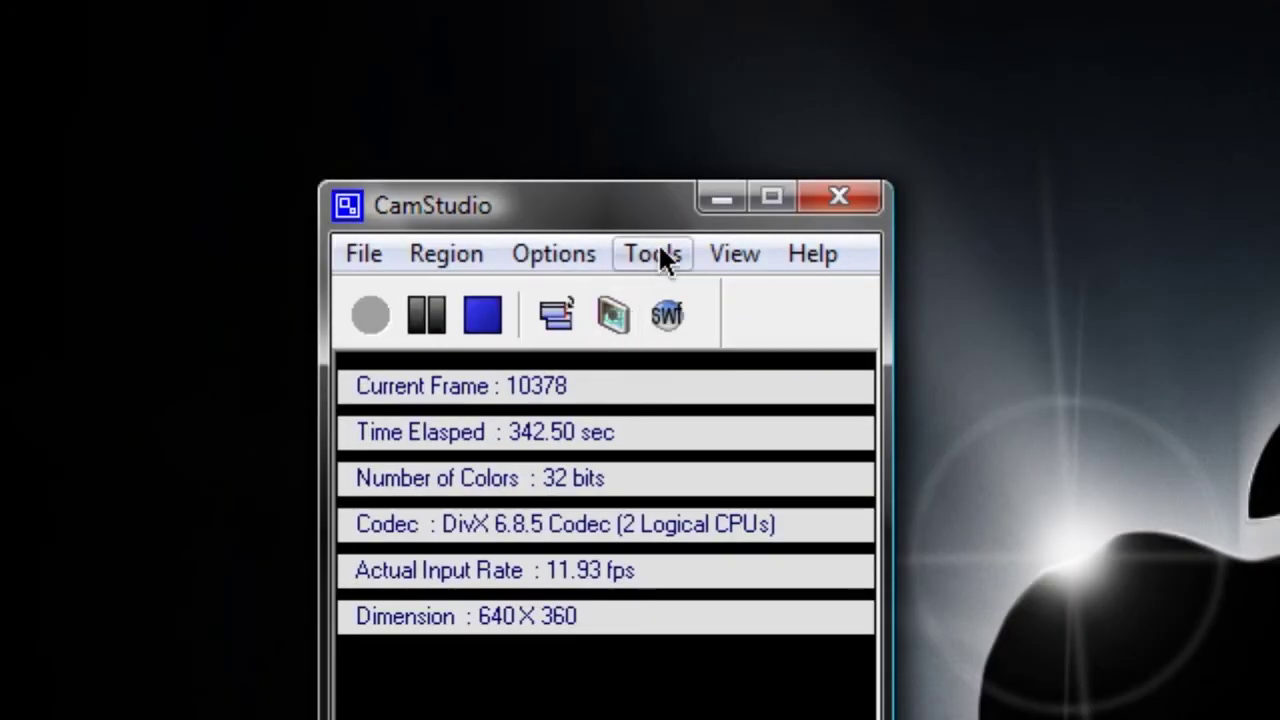
# Step: Open Screen Annotations, look through its layouts and shapes down to the Cloudy shapes, and close it
pyautogui.click(655, 253)
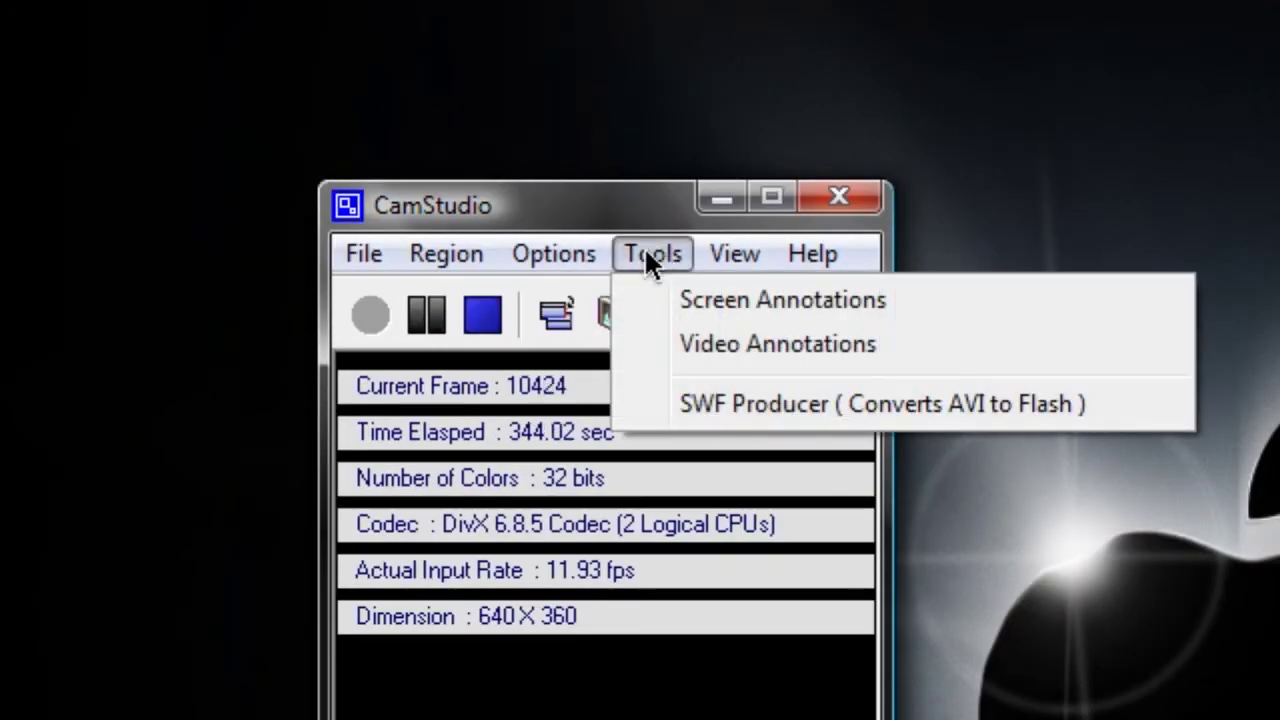
pyautogui.click(832, 298)
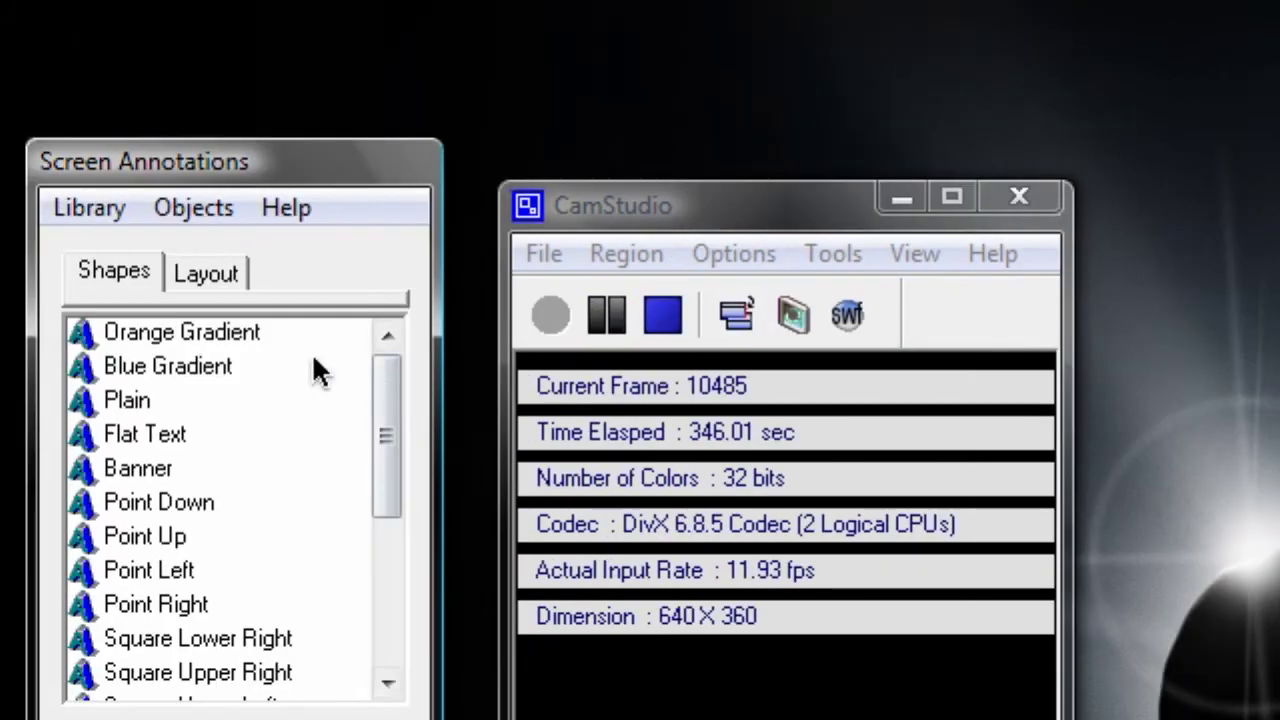
pyautogui.click(140, 432)
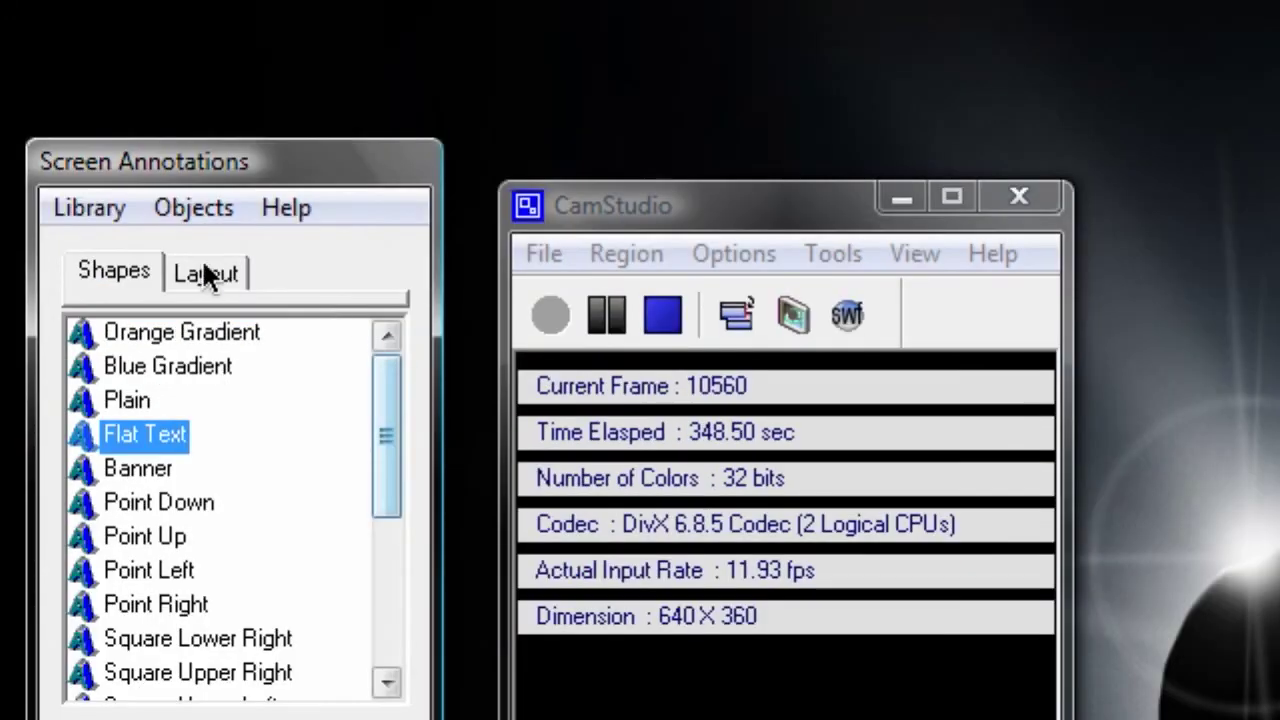
pyautogui.click(200, 275)
pyautogui.click(140, 275)
pyautogui.moveTo(371, 406); pyautogui.dragTo(377, 556)
pyautogui.click(207, 542)
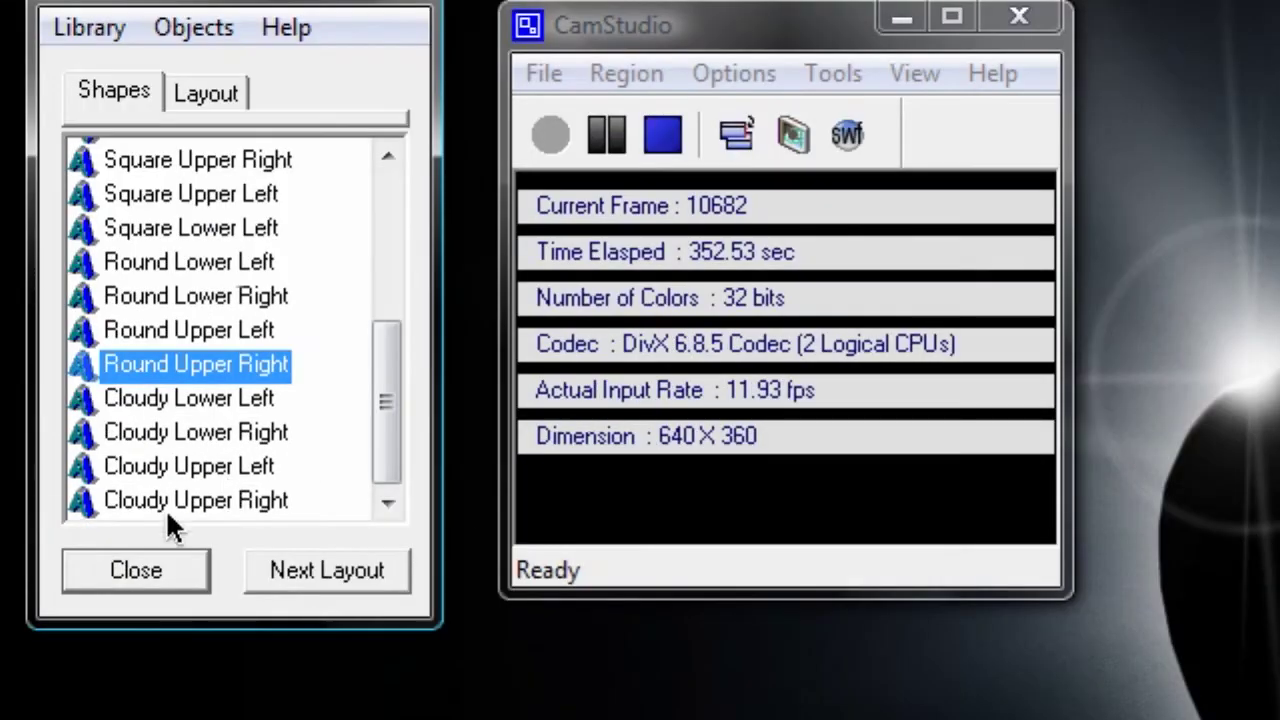
pyautogui.click(145, 566)
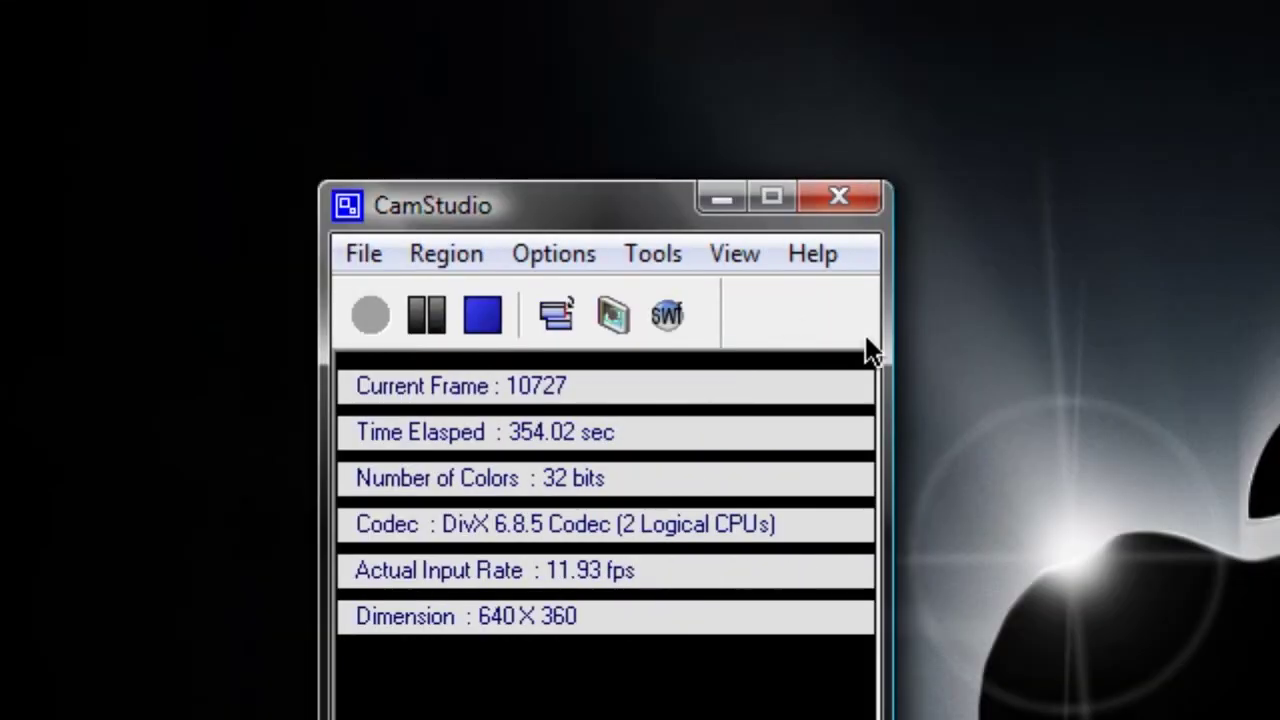
# Step: Open the Video Annotations window and check the remaining tool entries
pyautogui.click(652, 254)
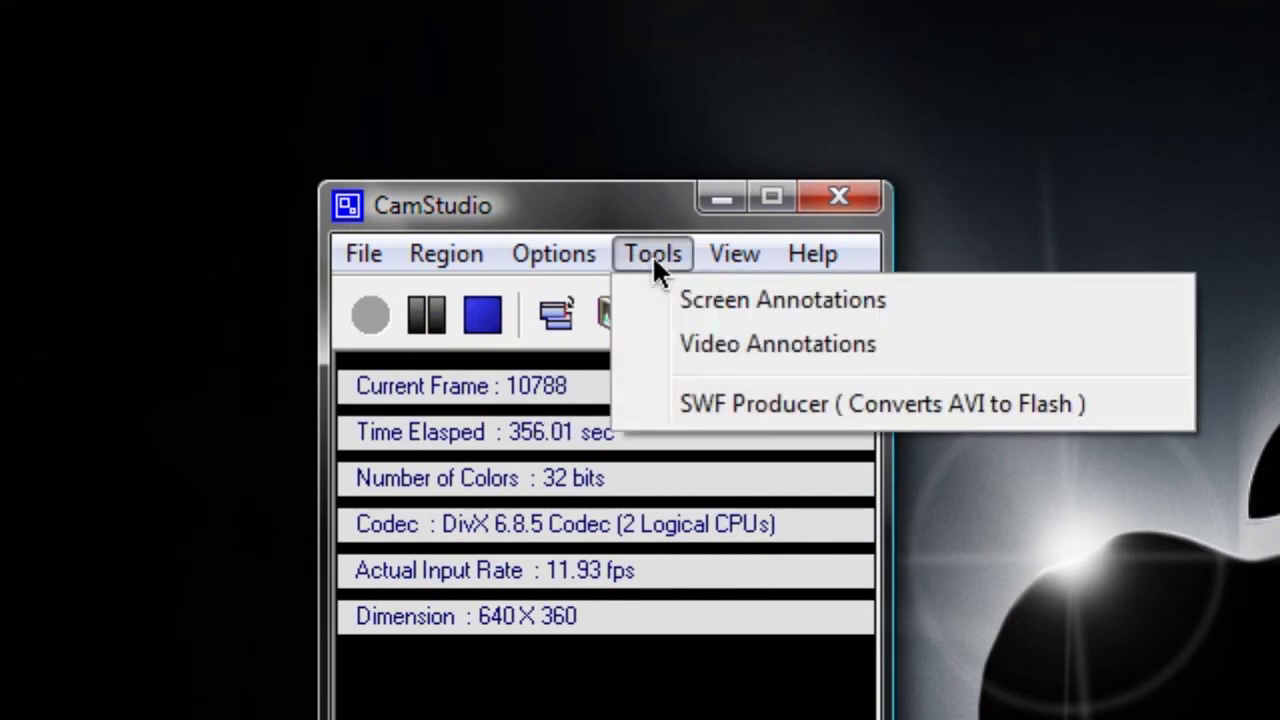
pyautogui.click(875, 345)
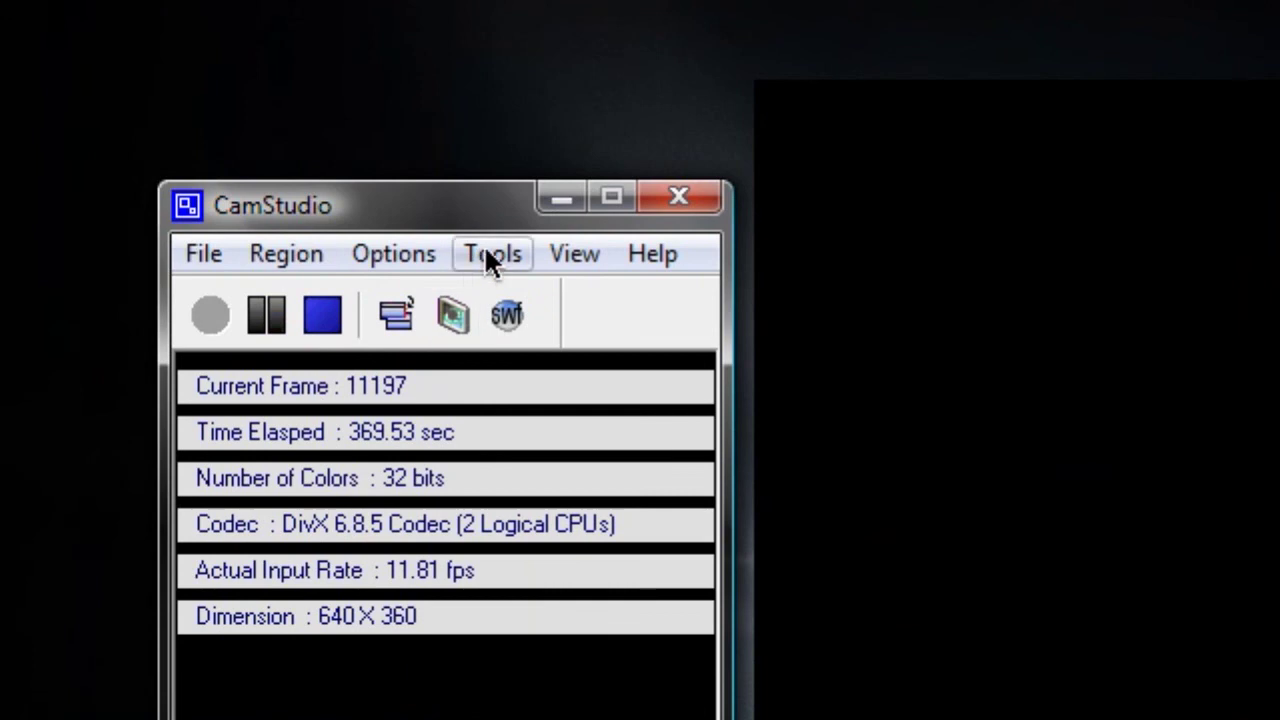
pyautogui.click(486, 250)
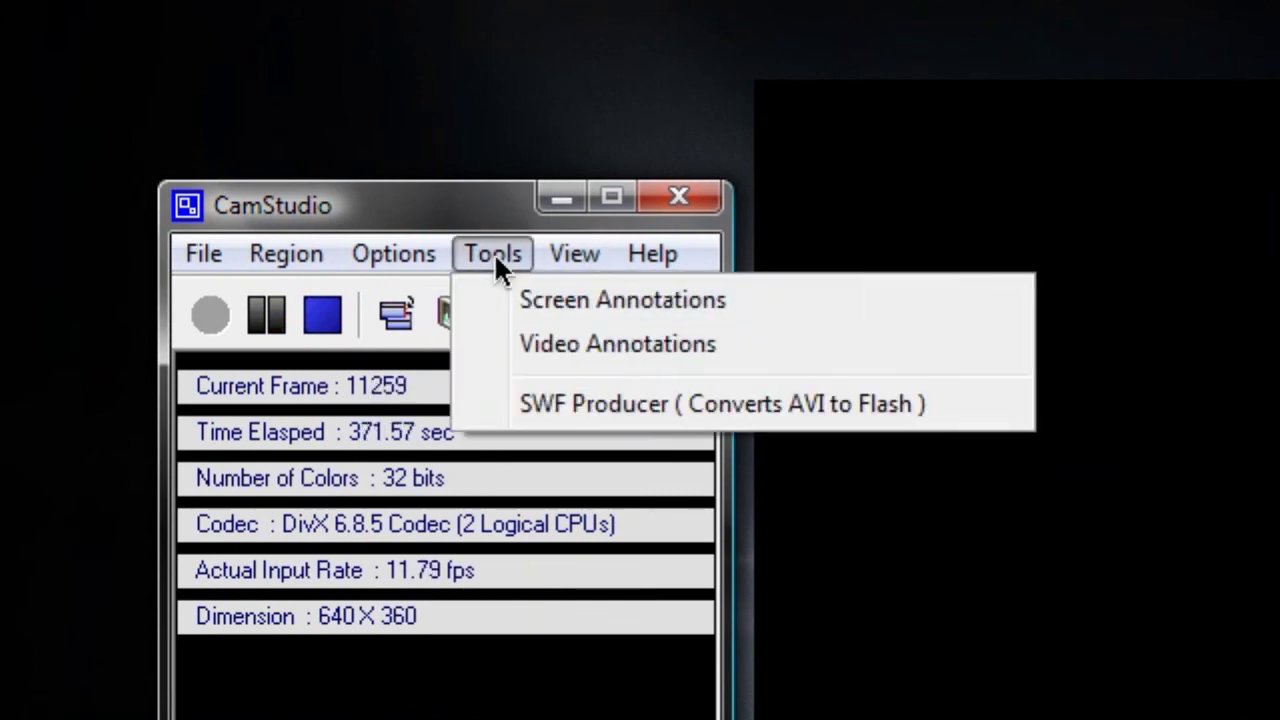
# Step: Try the Compact View of the recorder window and cycle back to the Normal View
pyautogui.moveTo(580, 250)
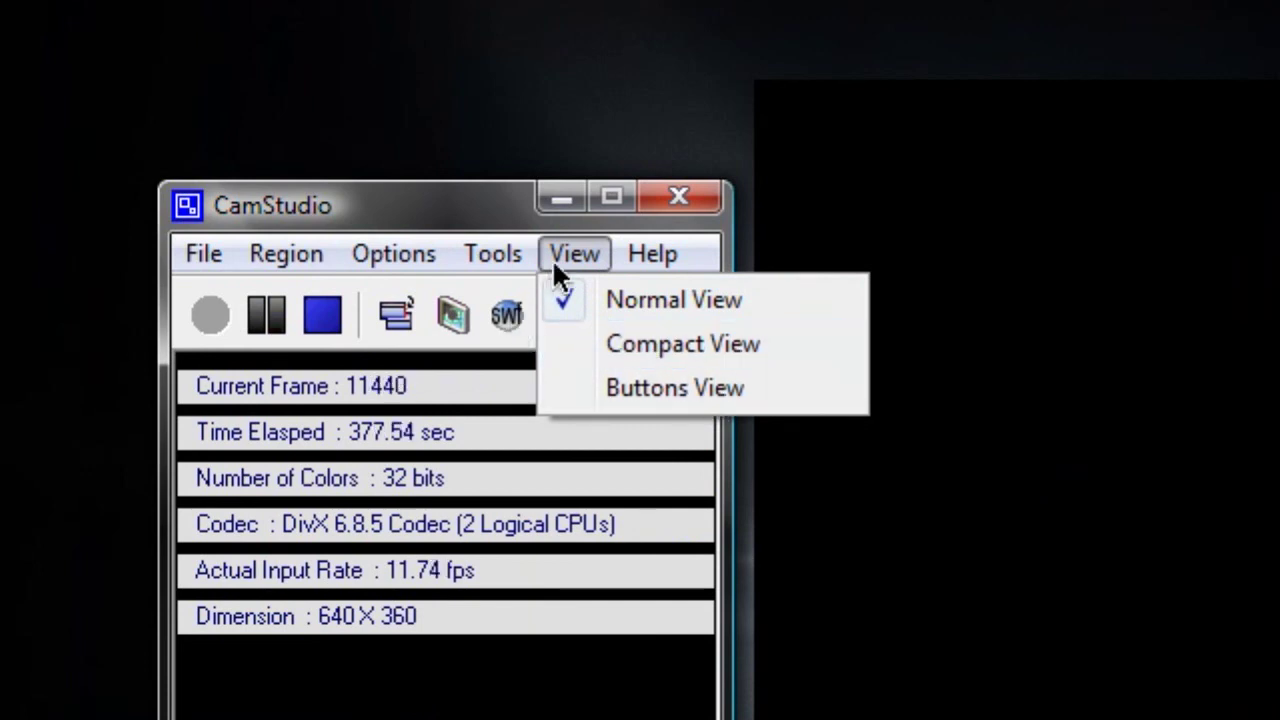
pyautogui.click(683, 343)
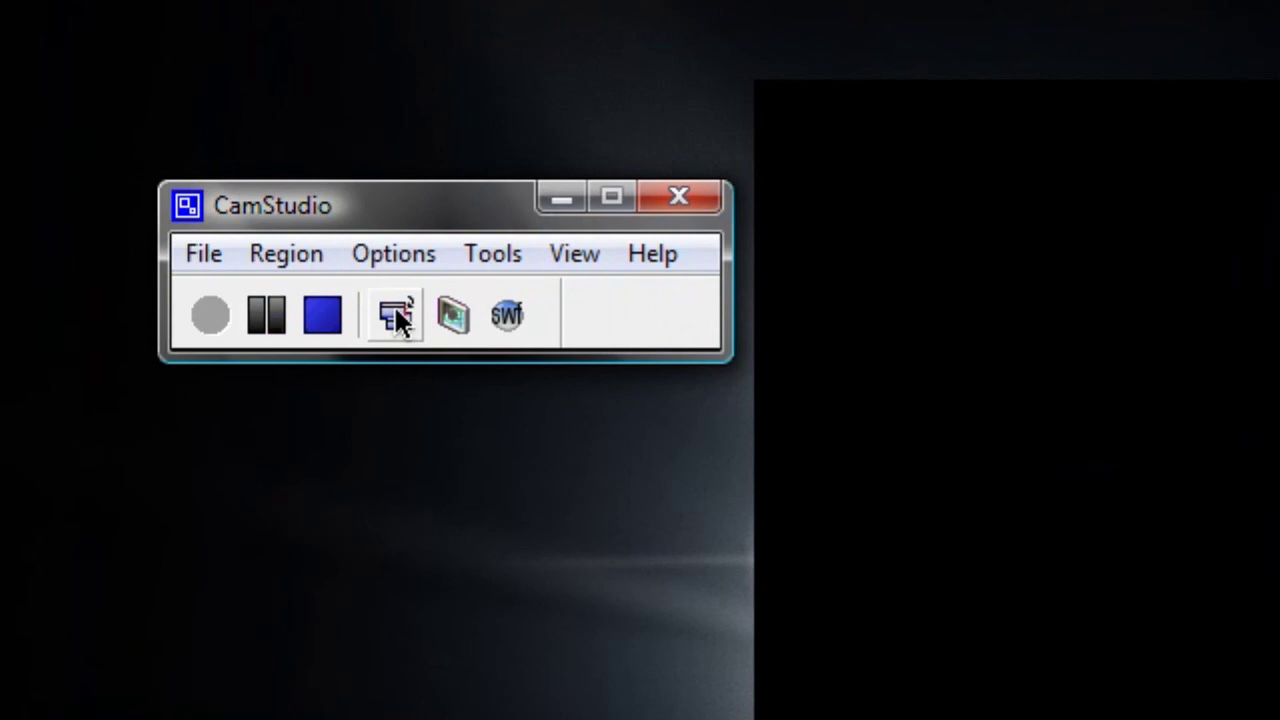
pyautogui.click(396, 316)
pyautogui.click(398, 280)
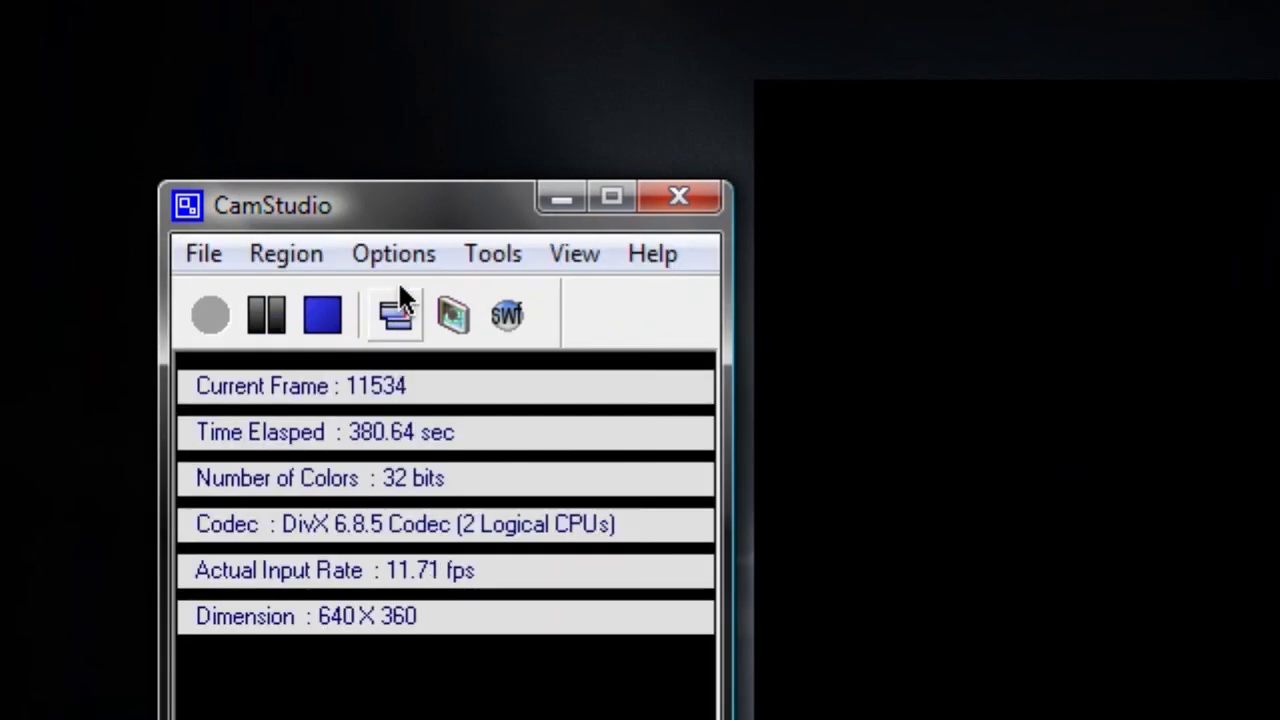
# Step: Look at the view modes, the About CamStudio information and the available help entries, and close them
pyautogui.click(490, 256)
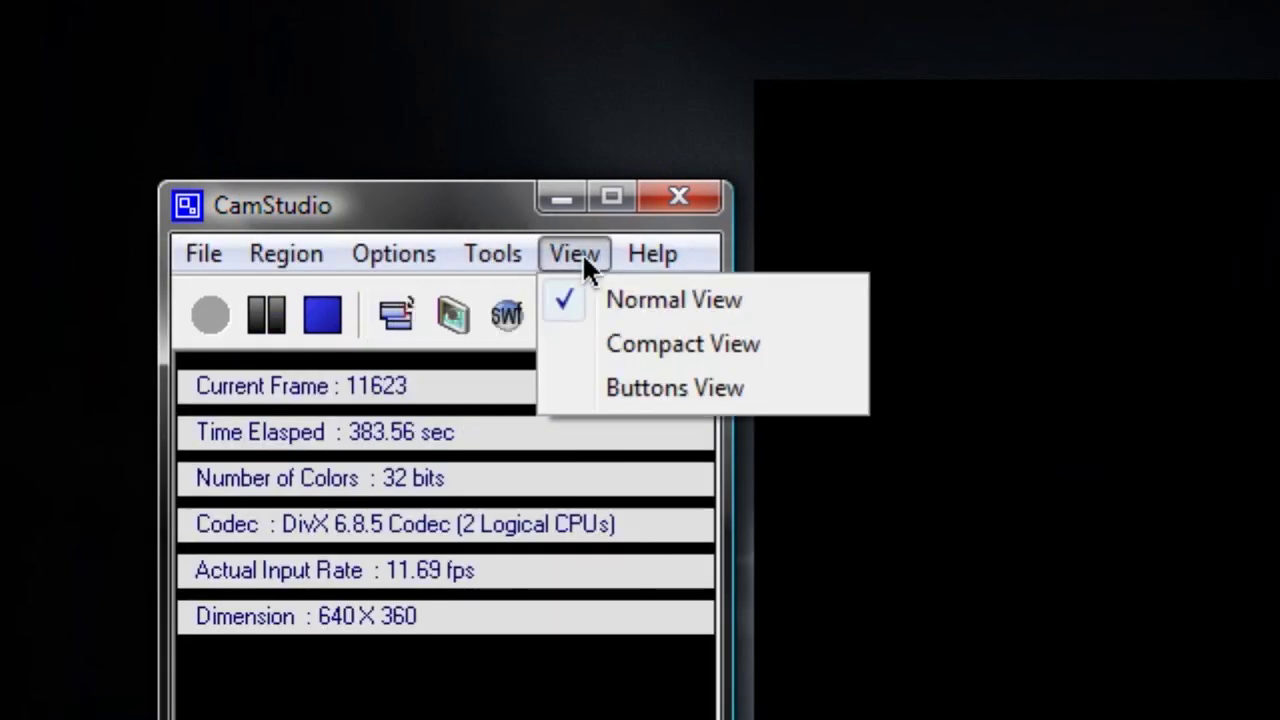
pyautogui.moveTo(652, 252)
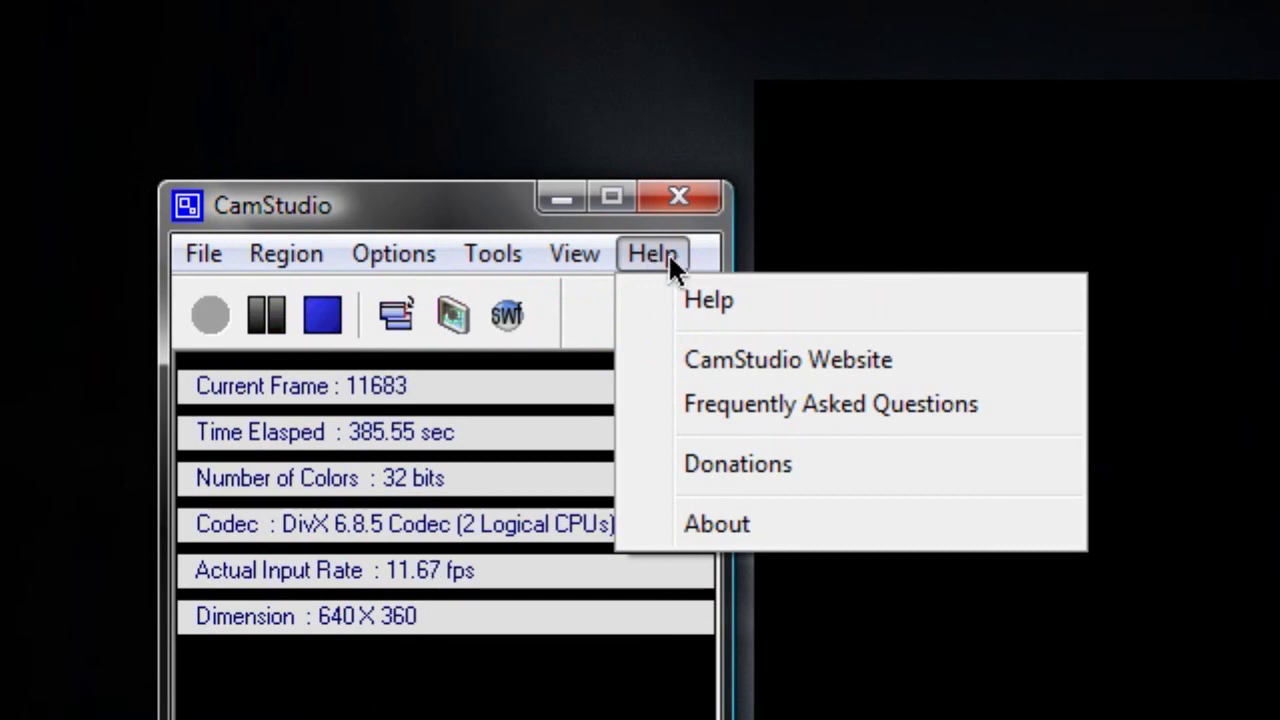
pyautogui.click(750, 524)
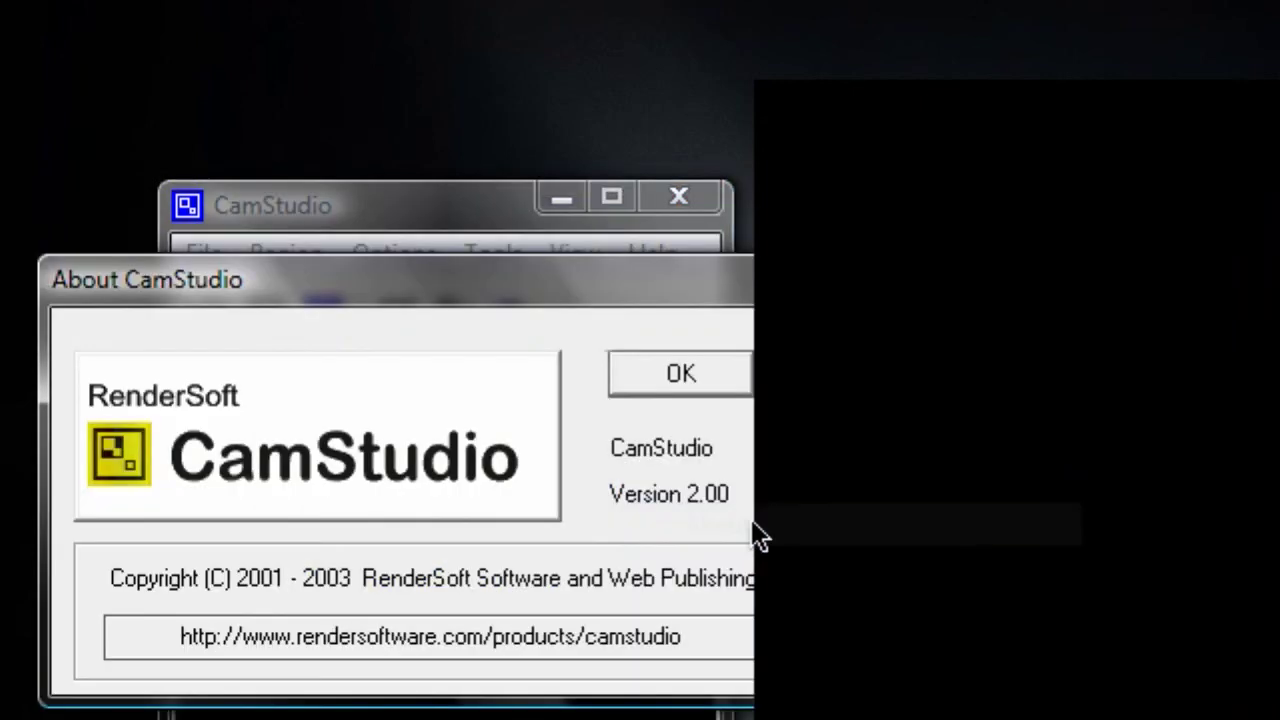
pyautogui.click(678, 378)
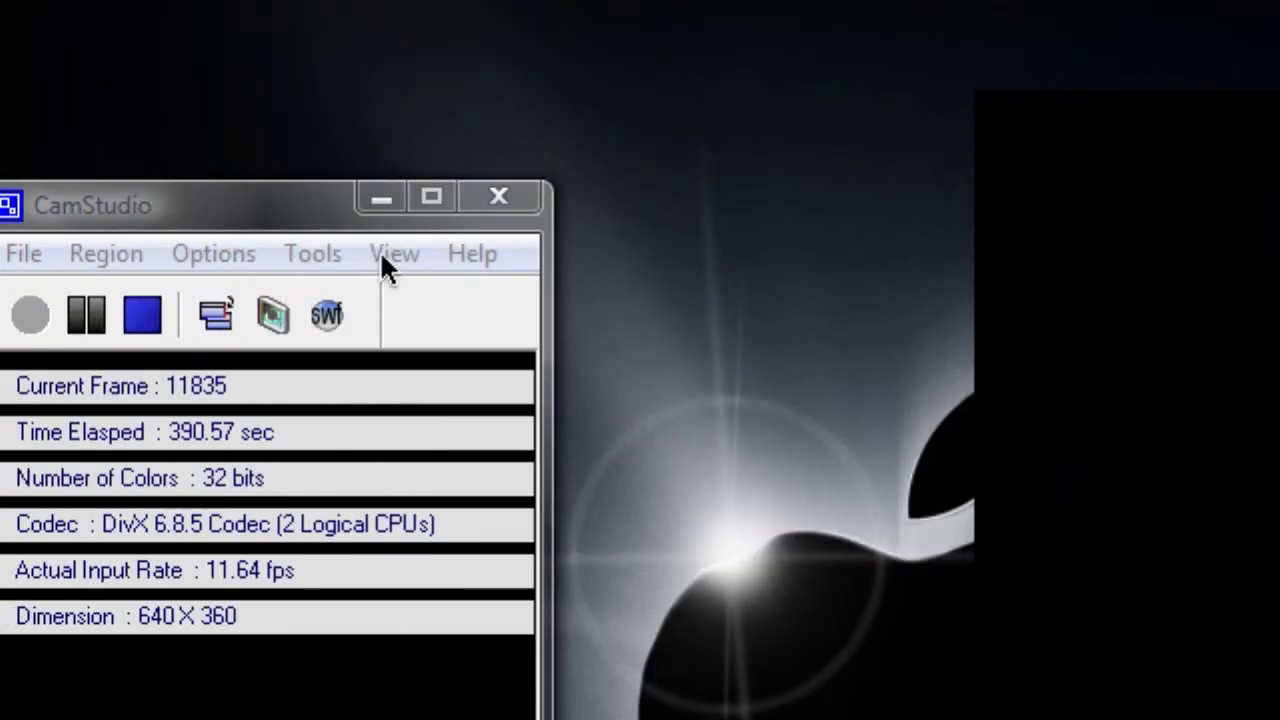
pyautogui.click(381, 252)
pyautogui.moveTo(480, 256)
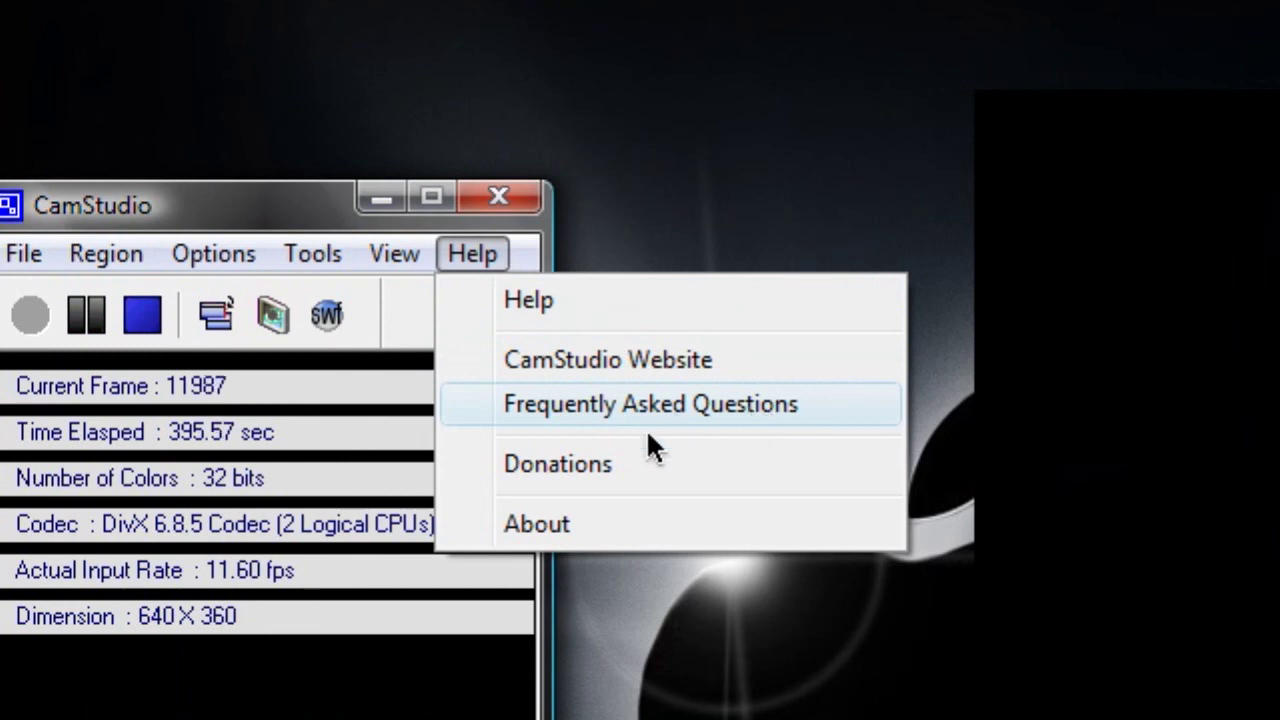
pyautogui.click(477, 254)
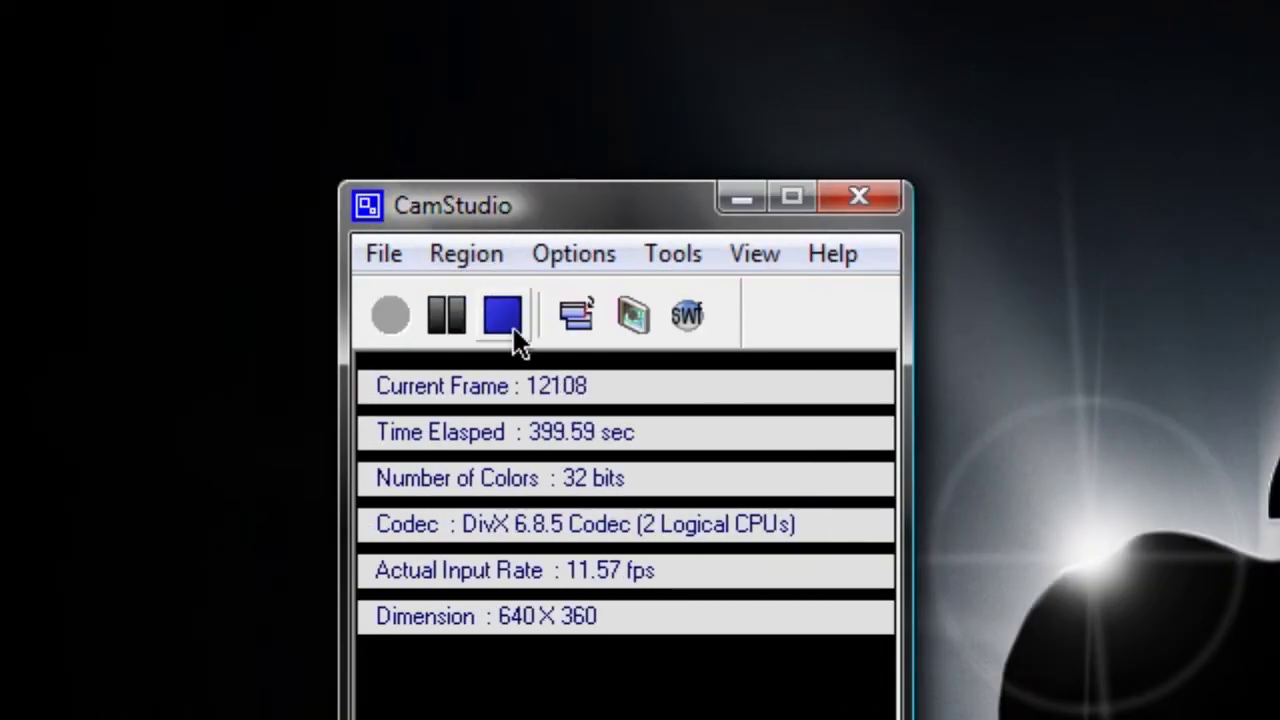